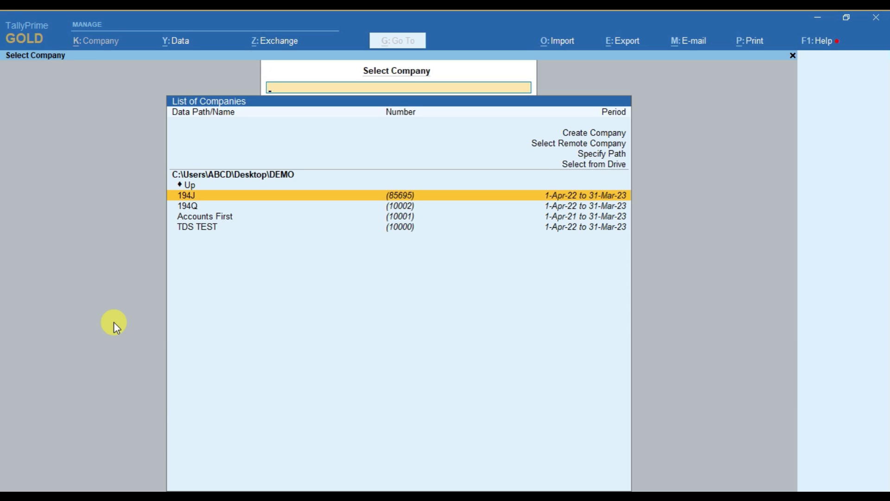
# Step: Start a new company named 'ACCOUNTS FIRST- COMPOSITION SCHEME'
pyautogui.press('Up')
pyautogui.press('Up')
pyautogui.press('Up')
pyautogui.press('Up')
pyautogui.press('Up')
pyautogui.press('Up')
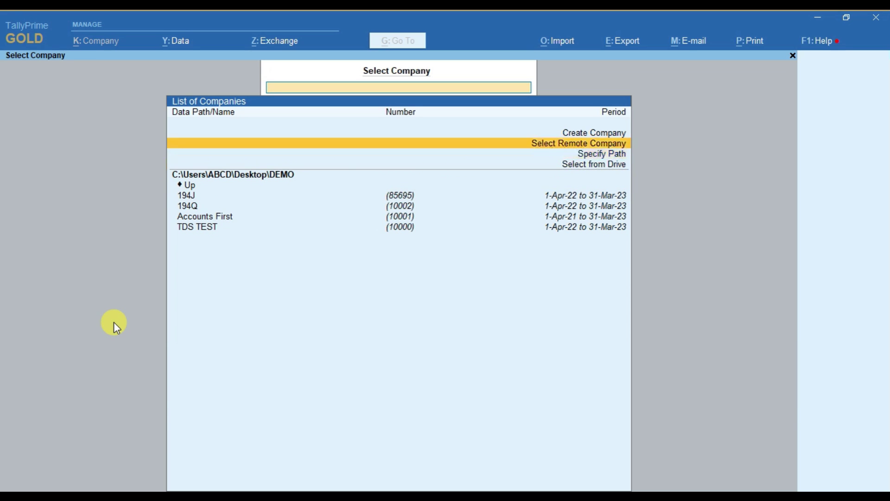
pyautogui.press('Return')
pyautogui.write('ACCOUNTS FIRST- COMPOSITION SCHEME')
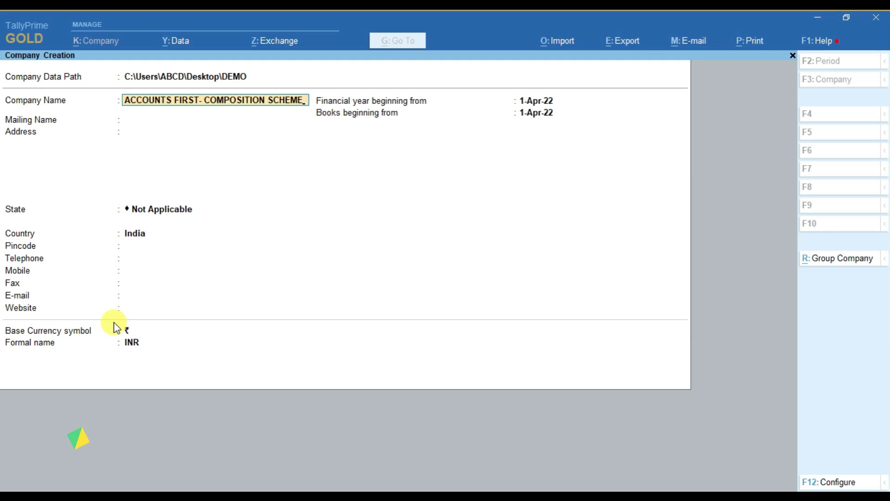
# Step: Enter the company address Sambalpur, state Odisha and pincode 768006
pyautogui.press('Return')
pyautogui.press('Return')
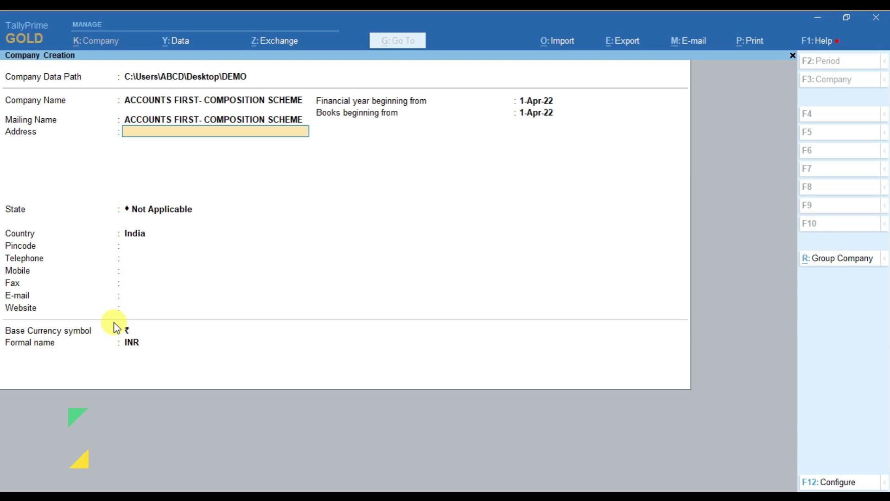
pyautogui.write('Sambalpur')
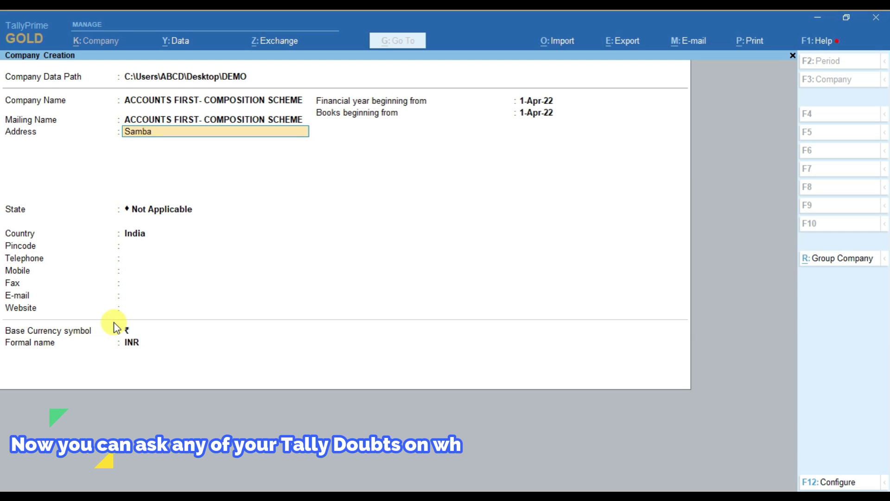
pyautogui.press('Return')
pyautogui.press('Return')
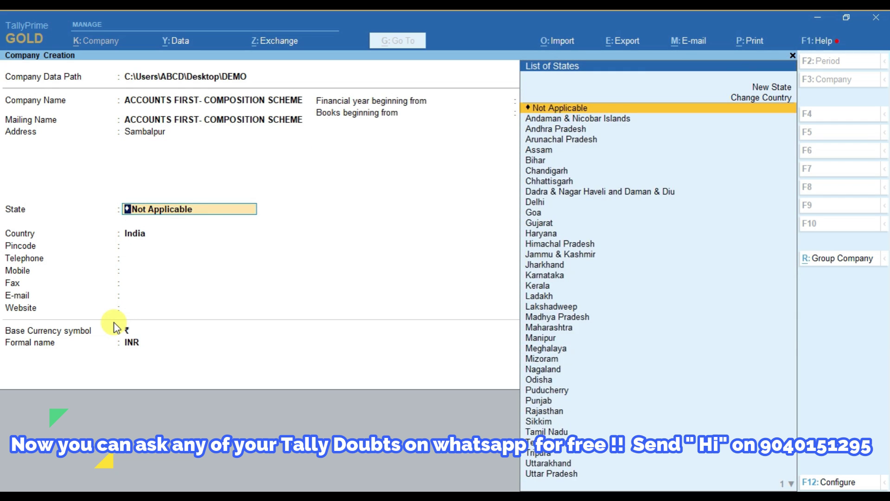
pyautogui.write('Od')
pyautogui.press('Return')
pyautogui.write('768001')
pyautogui.press('BackSpace')
pyautogui.write('6')
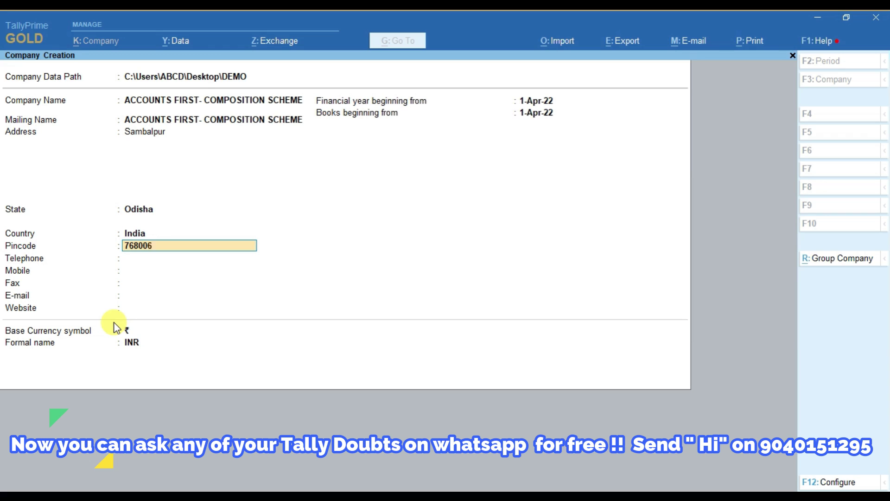
pyautogui.press('Return')
pyautogui.press('Return')
pyautogui.press('Return')
pyautogui.press('Return')
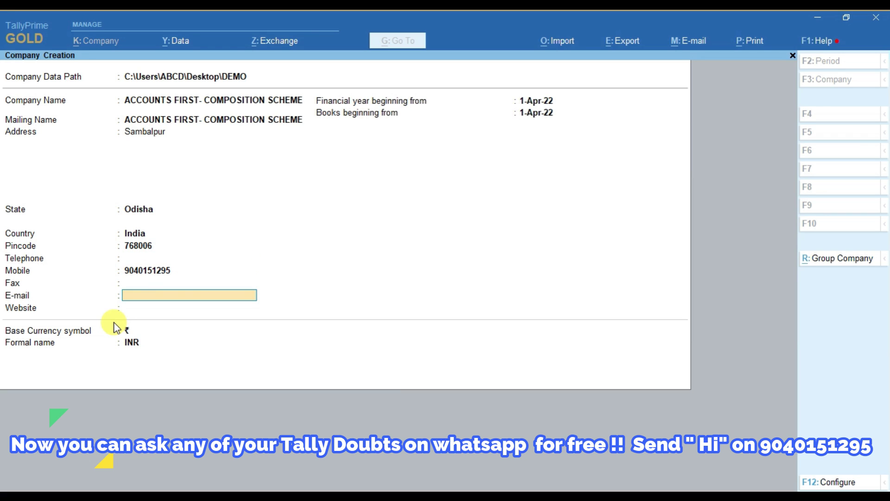
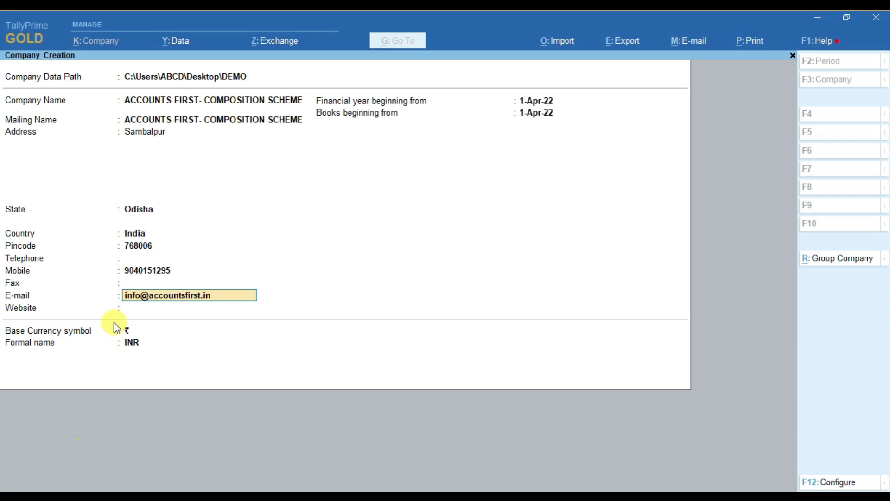
pyautogui.press('Return')
pyautogui.write('www.accou')
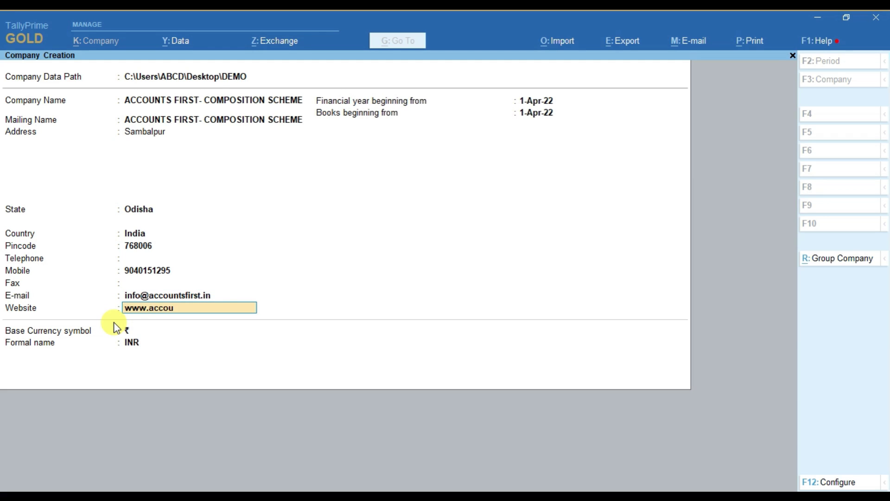
pyautogui.write('ntsfirst.in')
pyautogui.press('Return')
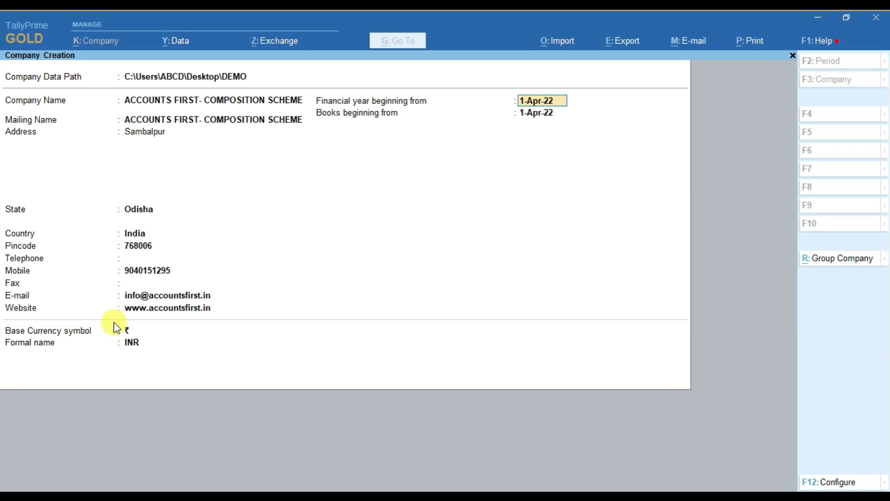
pyautogui.press('Return')
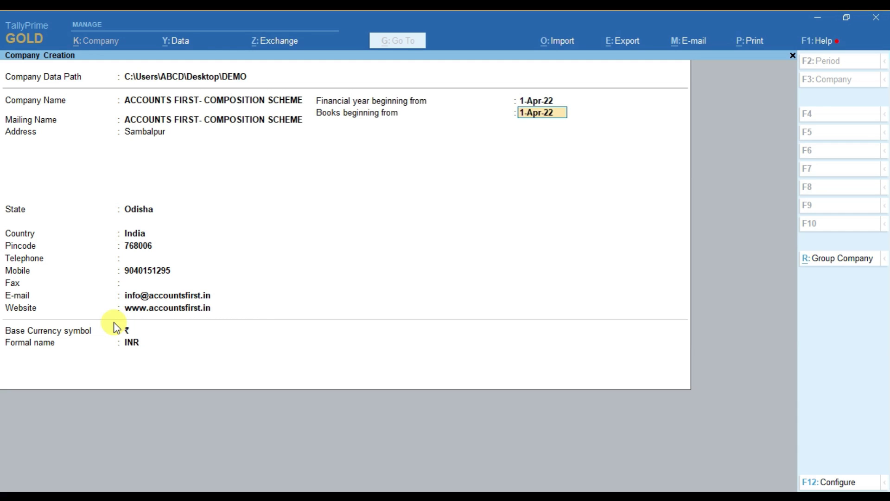
pyautogui.press('Return')
pyautogui.press('Return')
pyautogui.press('Return')
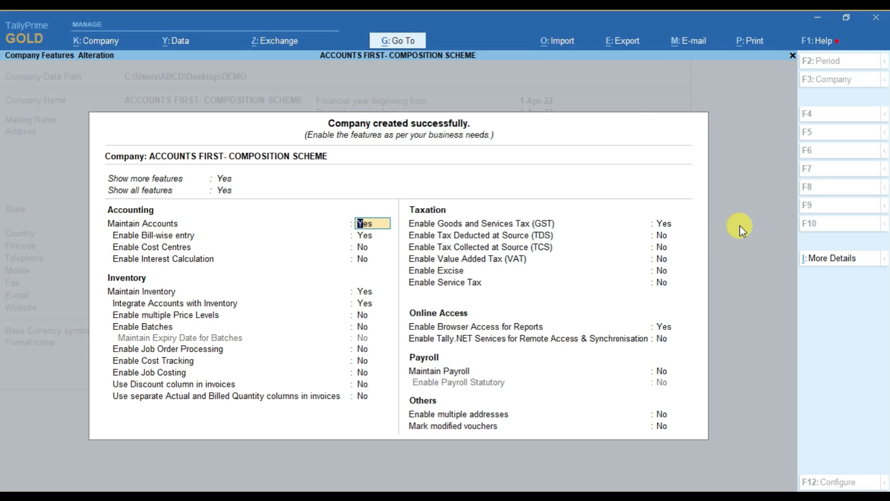
# Step: Set Enable GST to Yes in Company Features (F11) and reach the GST Details screen
pyautogui.hotkey('ctrl', 'a')
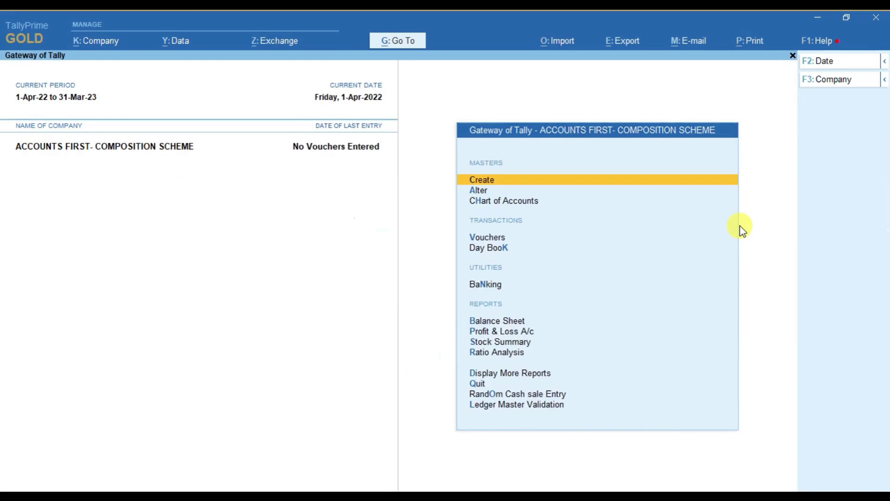
pyautogui.press('Escape')
pyautogui.press('Escape')
pyautogui.hotkey('ctrl', 'alt', 'r')
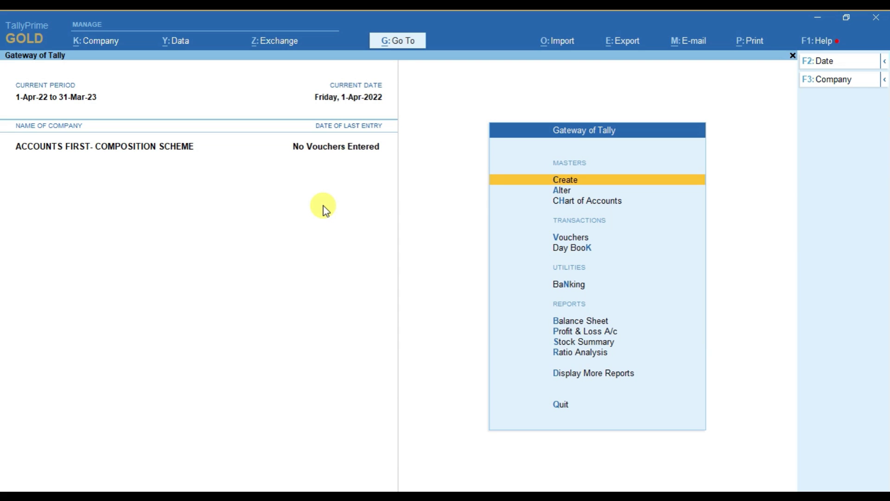
pyautogui.press('F11')
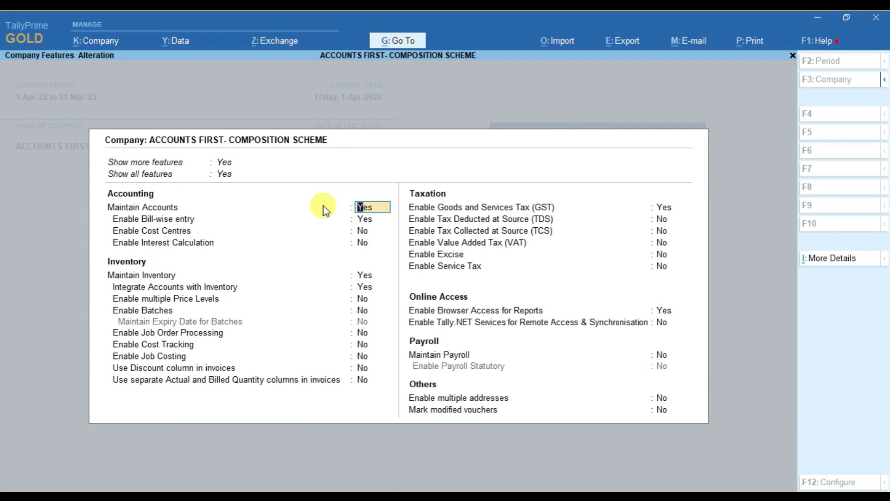
pyautogui.press('Return')
pyautogui.press('Return')
pyautogui.press('Return')
pyautogui.press('Return')
pyautogui.press('Return')
pyautogui.press('Return')
pyautogui.press('Return')
pyautogui.press('Return')
pyautogui.press('Return')
pyautogui.press('Return')
pyautogui.press('Return')
pyautogui.press('Return')
pyautogui.press('Return')
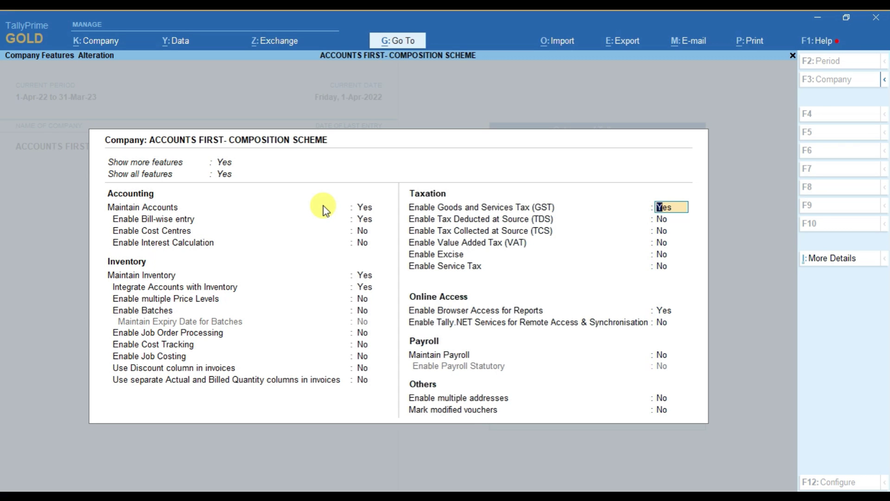
pyautogui.press('Return')
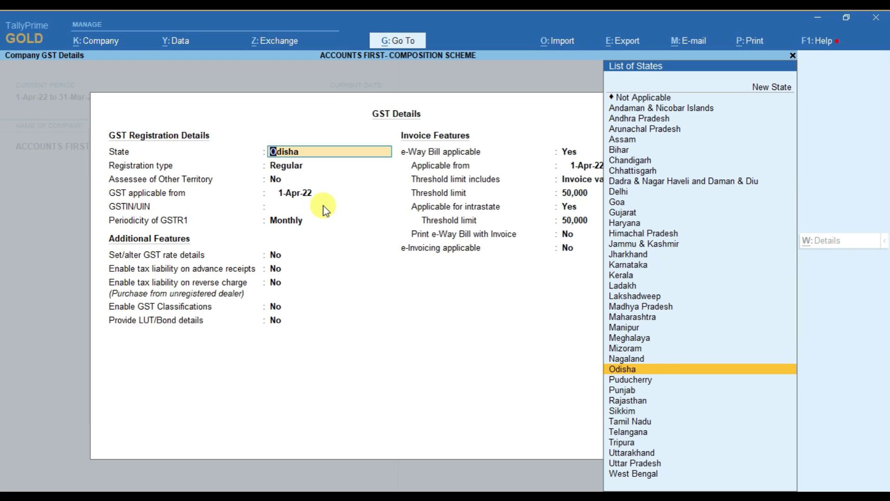
# Step: Choose Composition registration in Odisha, keep Other Territory as No and applicability from 1-Apr-22
pyautogui.press('Return')
pyautogui.press('Up')
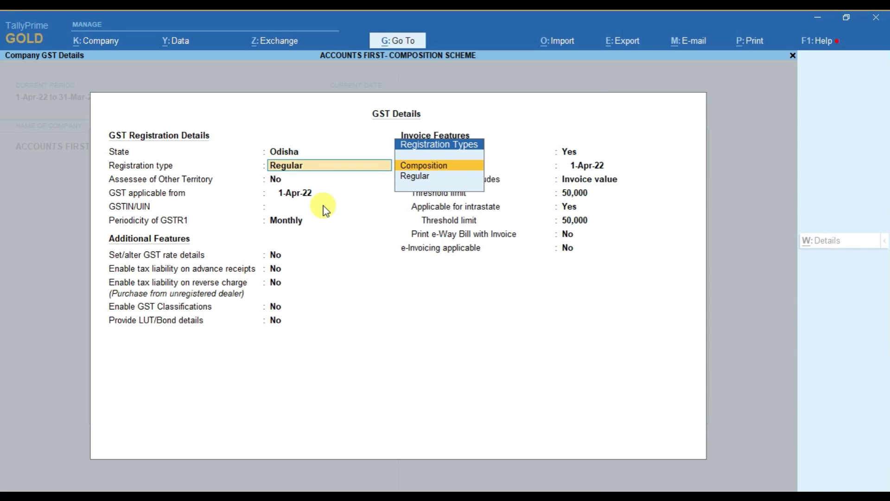
pyautogui.press('Return')
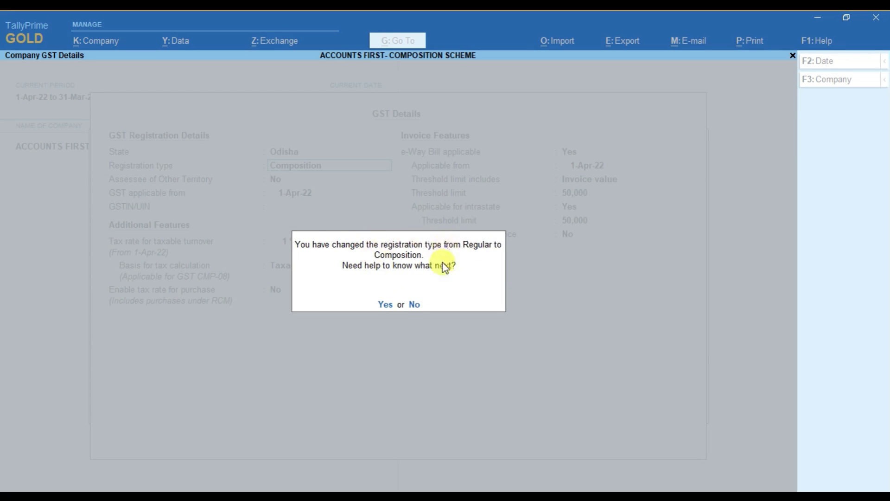
pyautogui.click(414, 305)
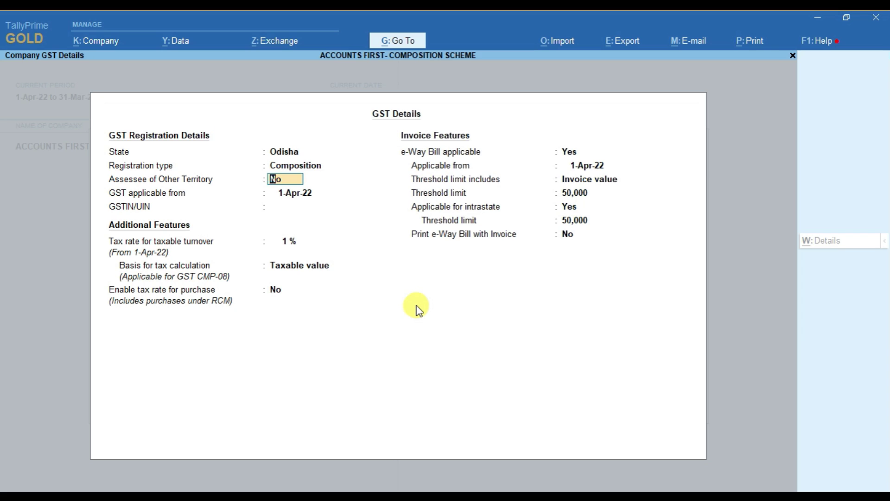
pyautogui.press('Return')
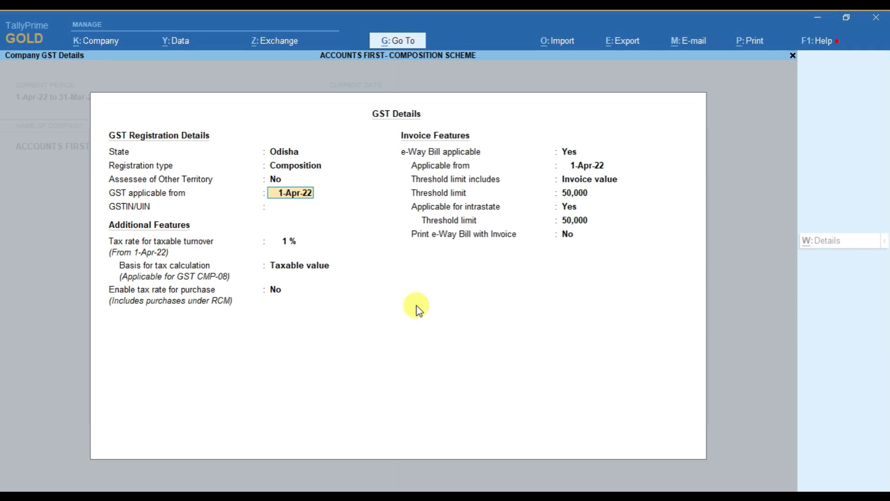
pyautogui.press('Return')
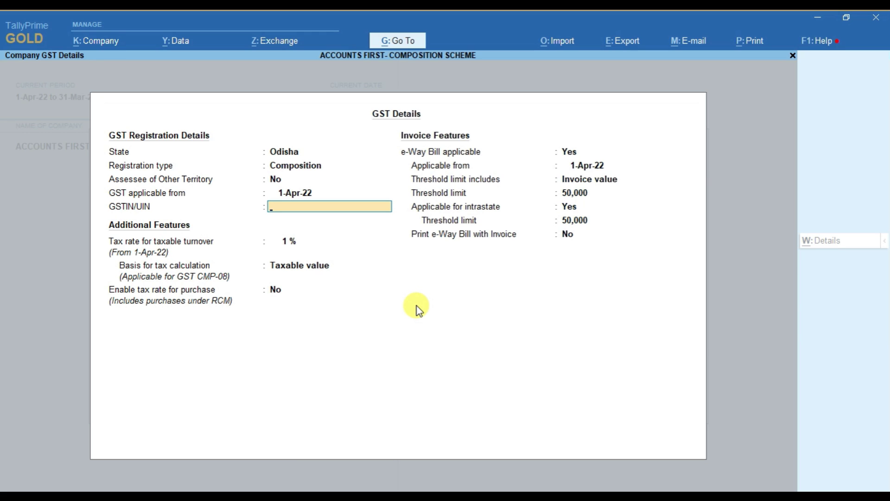
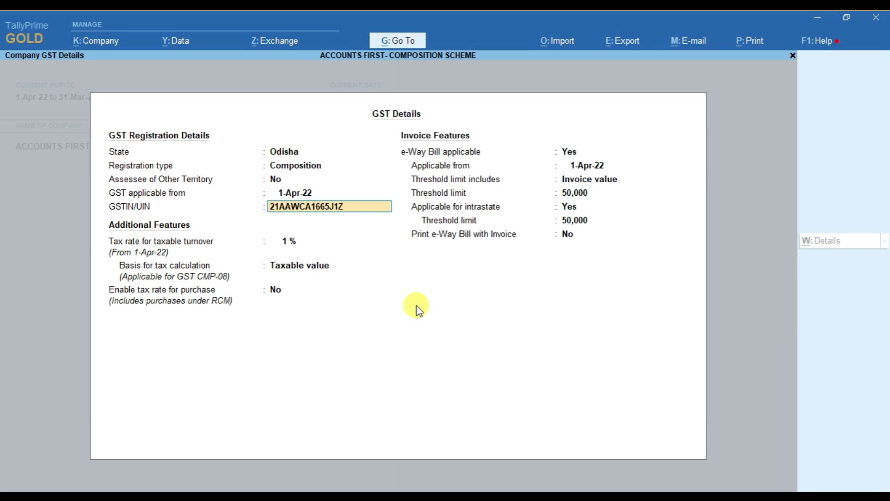
# Step: Enter the company's GSTIN, keep 1% tax on Taxable value basis, and enable tax rate for purchase
pyautogui.press('Return')
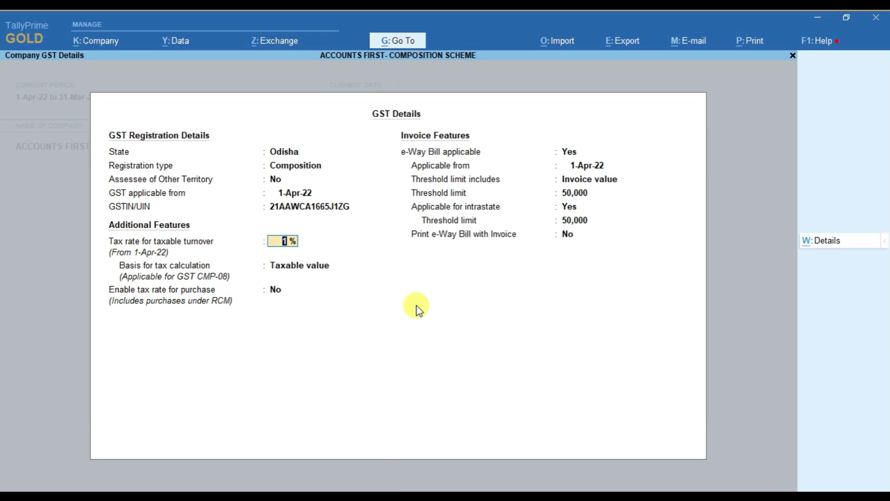
pyautogui.press('Return')
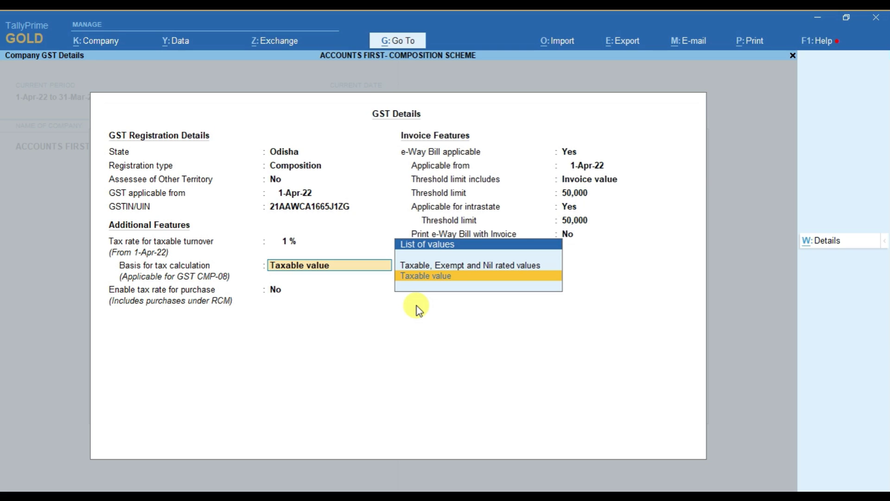
pyautogui.press('Return')
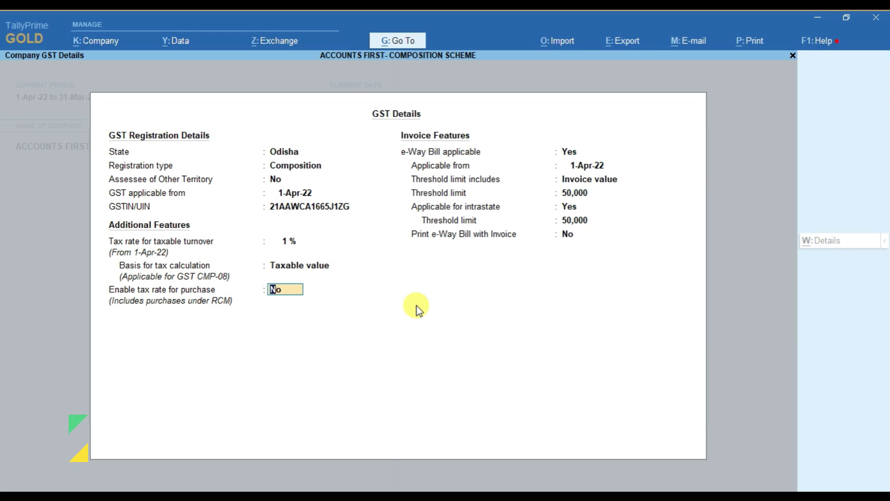
pyautogui.write('y')
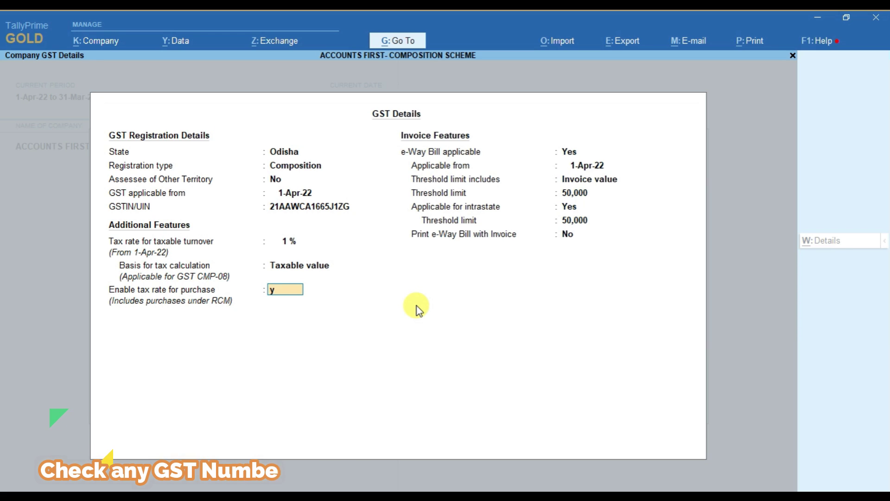
pyautogui.press('Return')
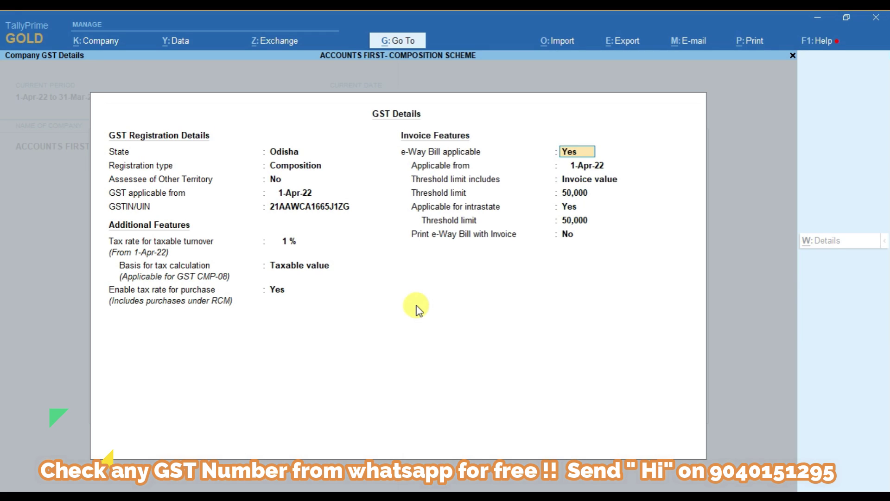
# Step: Keep e-Way Bill applicable from 1-Apr-22 with 50,000 thresholds, and print it with invoices
pyautogui.press('Return')
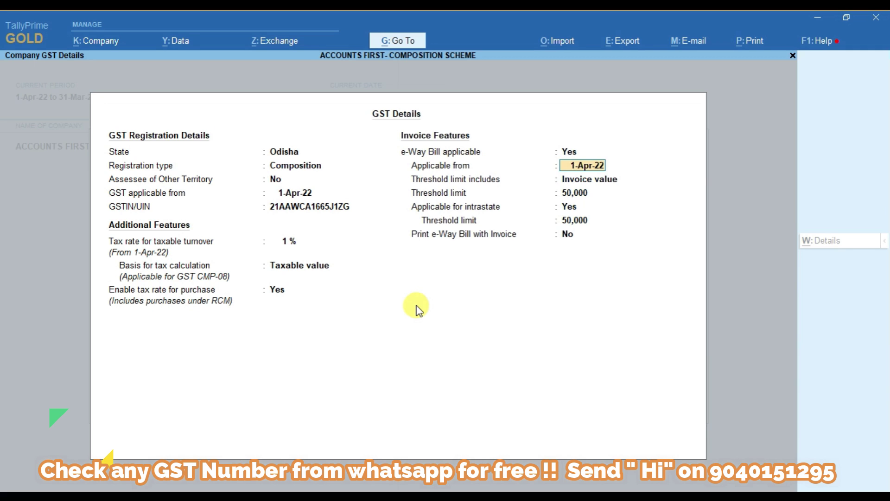
pyautogui.press('Return')
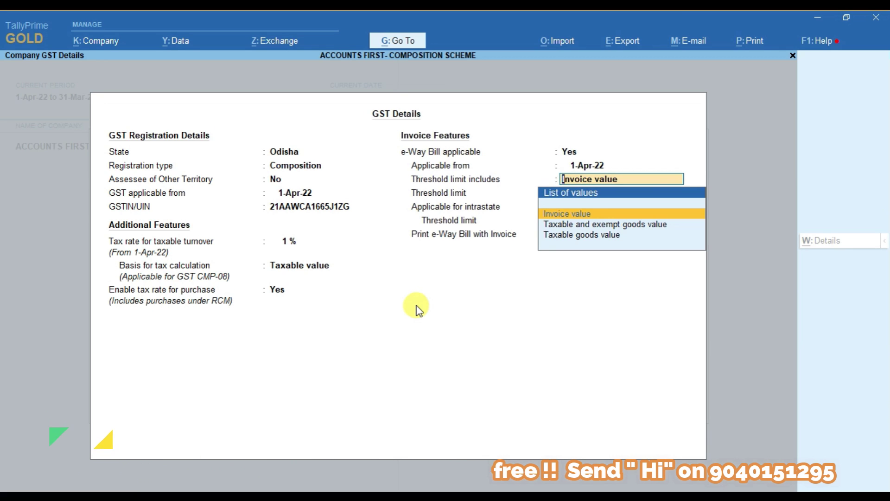
pyautogui.press('Return')
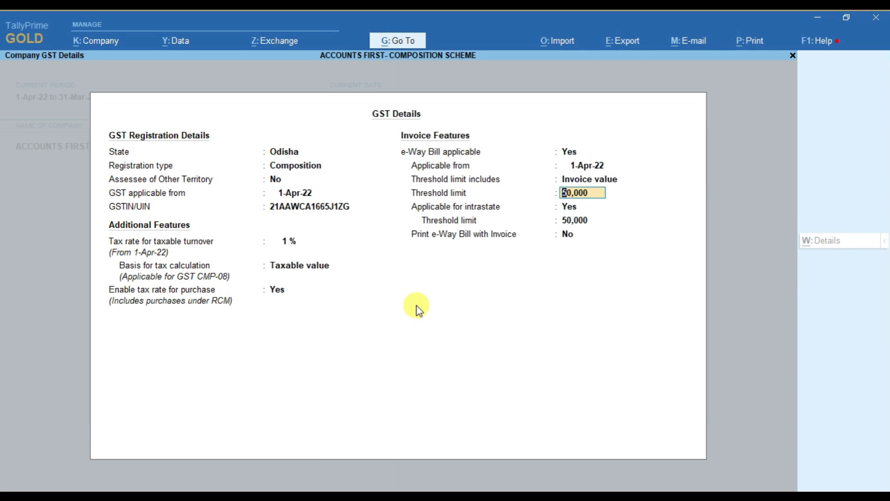
pyautogui.press('Return')
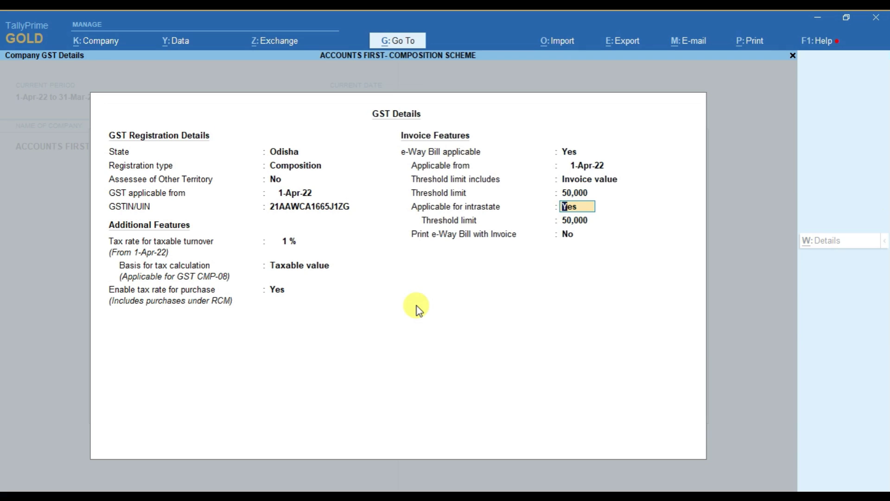
pyautogui.press('Return')
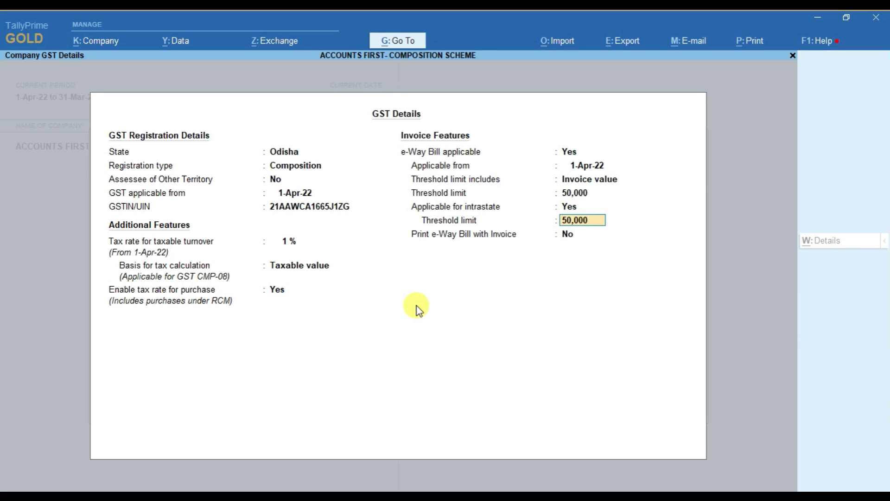
pyautogui.press('Return')
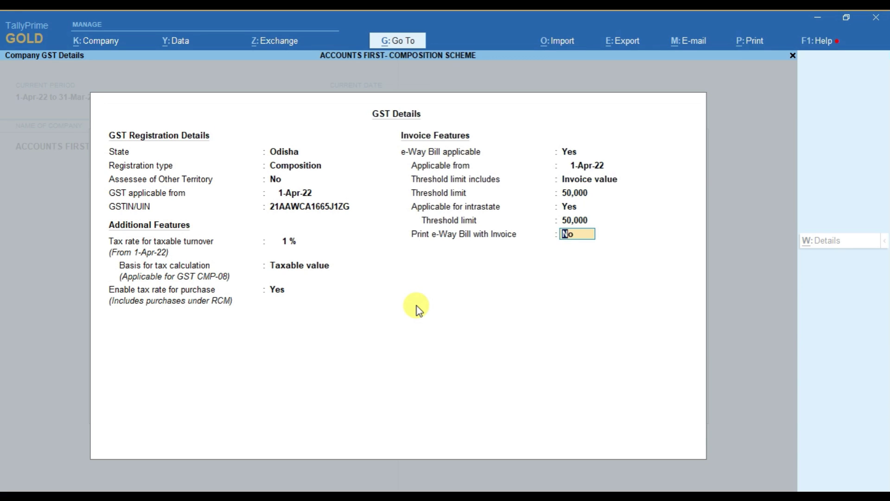
pyautogui.write('y')
pyautogui.press('Return')
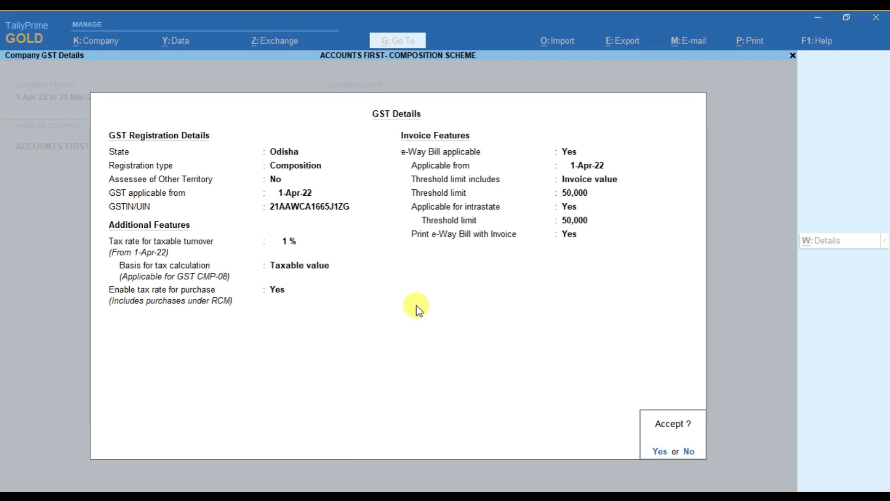
# Step: Accept the GST Details and remaining Company Features unchanged to save them
pyautogui.press('Return')
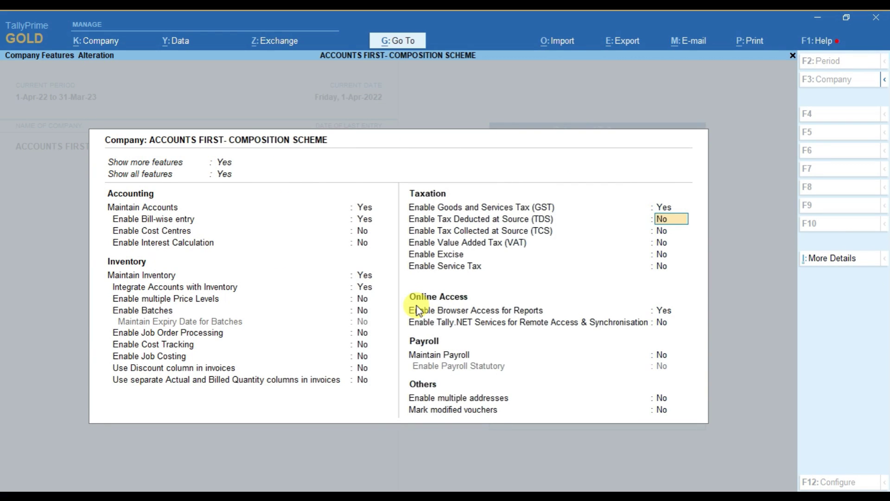
pyautogui.press('Return')
pyautogui.press('Return')
pyautogui.press('Return')
pyautogui.press('Return')
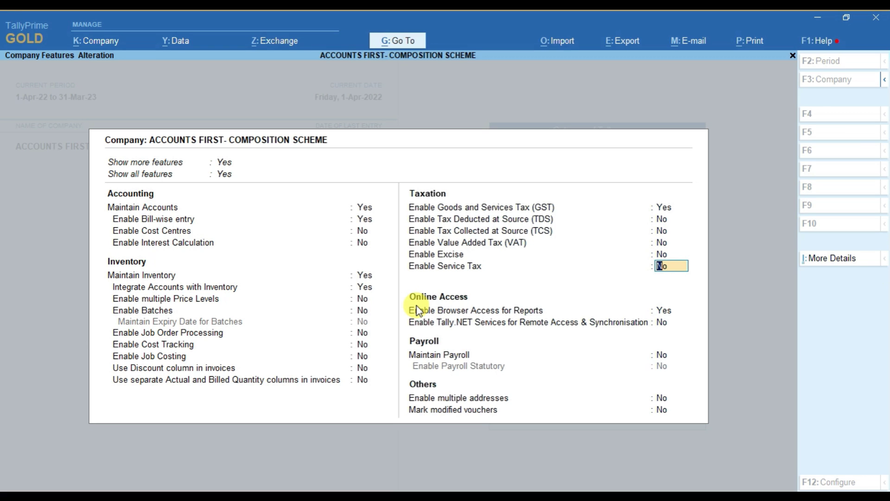
pyautogui.press('Return')
pyautogui.press('Return')
pyautogui.press('Return')
pyautogui.press('Return')
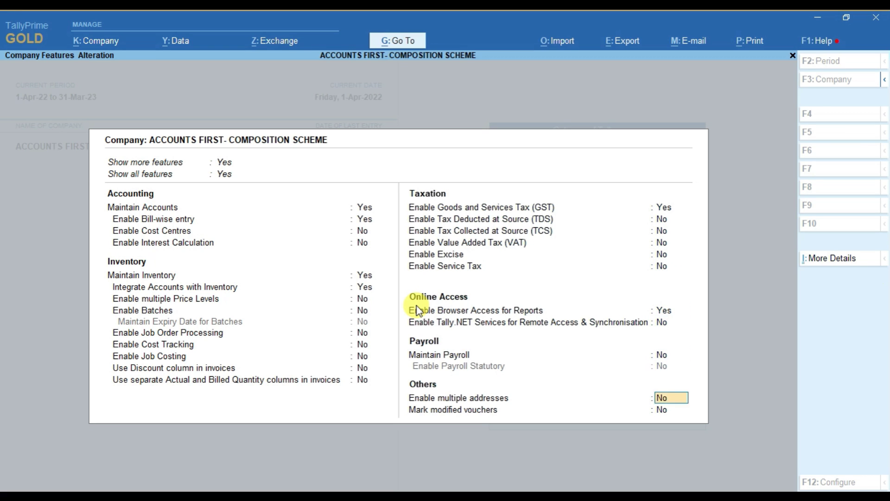
pyautogui.press('Return')
pyautogui.press('Return')
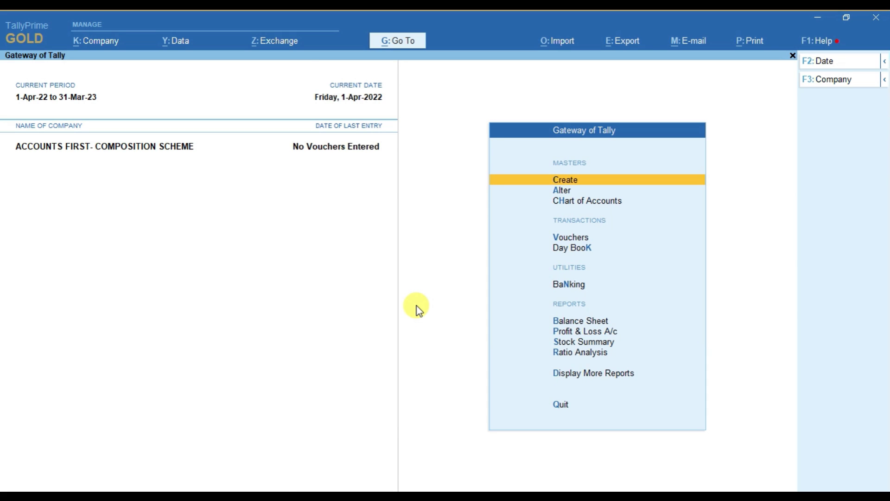
pyautogui.press('Return')
# Step: Create a Cgst ledger under Direct Expenses as Central Tax, apportioned in purchase invoices at 0%
pyautogui.press('Down')
pyautogui.press('Return')
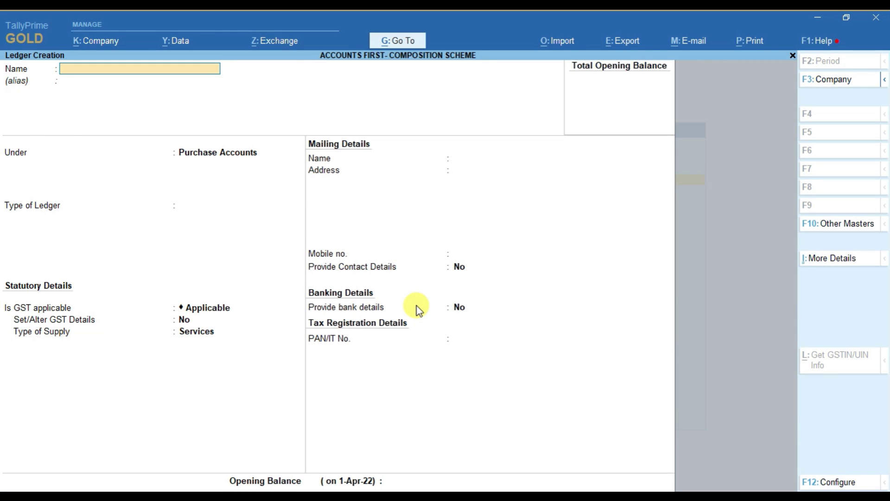
pyautogui.write('Cgst')
pyautogui.press('Return')
pyautogui.press('Return')
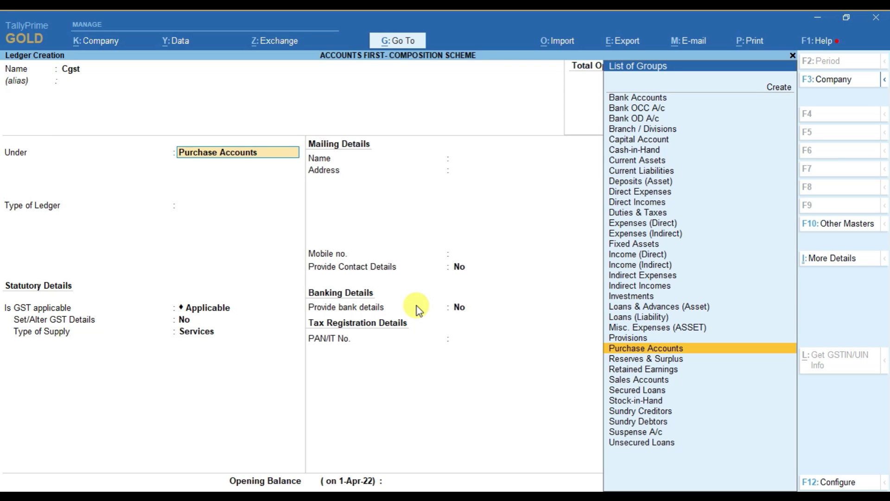
pyautogui.press('Up')
pyautogui.press('Up')
pyautogui.press('Up')
pyautogui.press('Up')
pyautogui.press('Up')
pyautogui.press('Up')
pyautogui.press('Up')
pyautogui.press('Up')
pyautogui.press('Up')
pyautogui.press('Up')
pyautogui.press('Up')
pyautogui.press('Up')
pyautogui.press('Up')
pyautogui.press('Up')
pyautogui.press('Up')
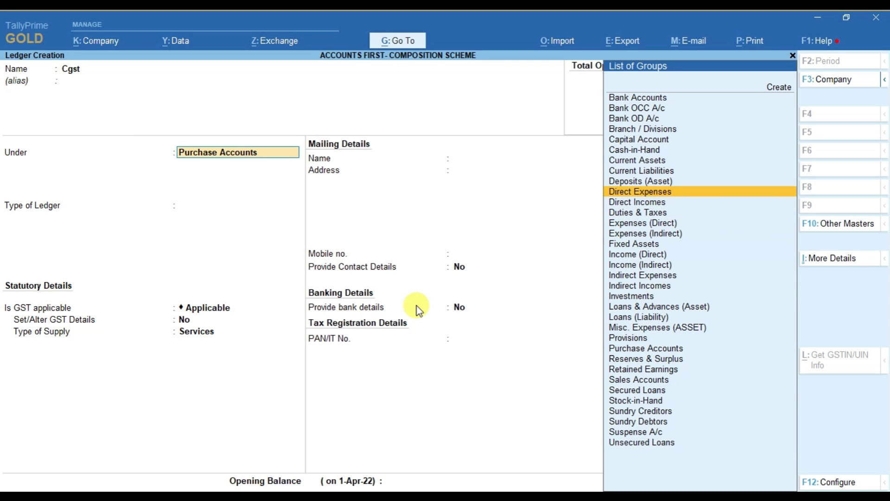
pyautogui.press('Return')
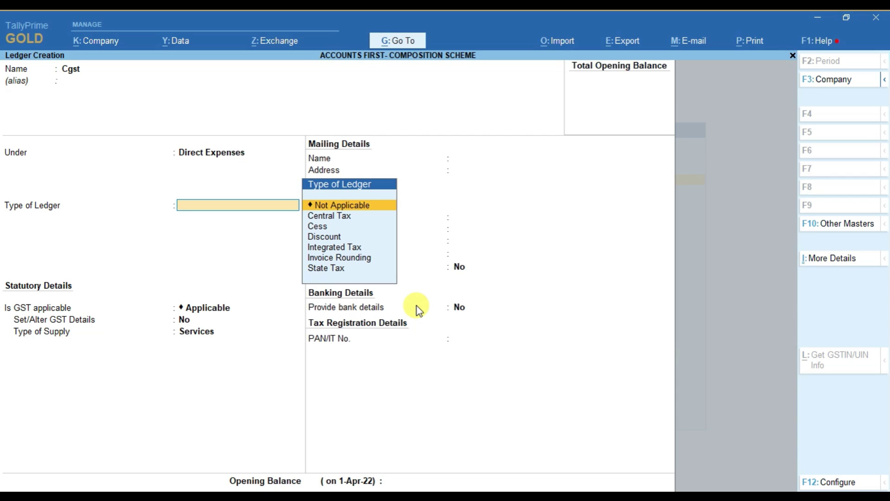
pyautogui.press('Down')
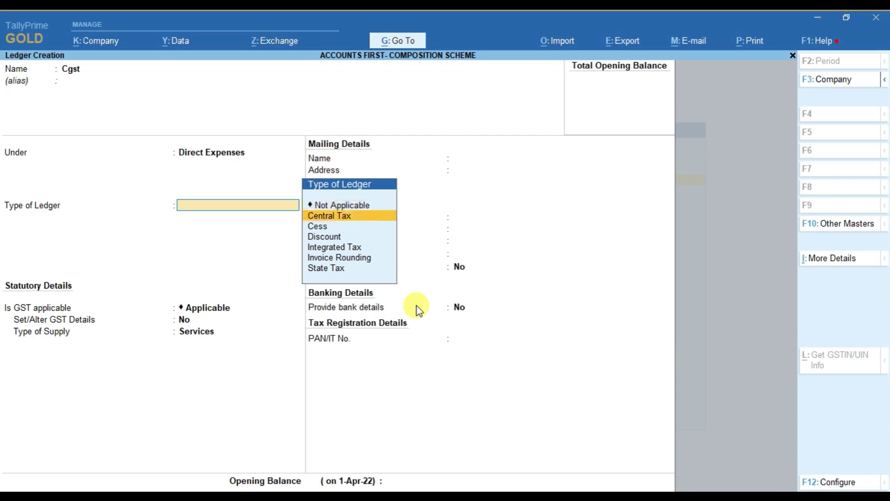
pyautogui.press('Return')
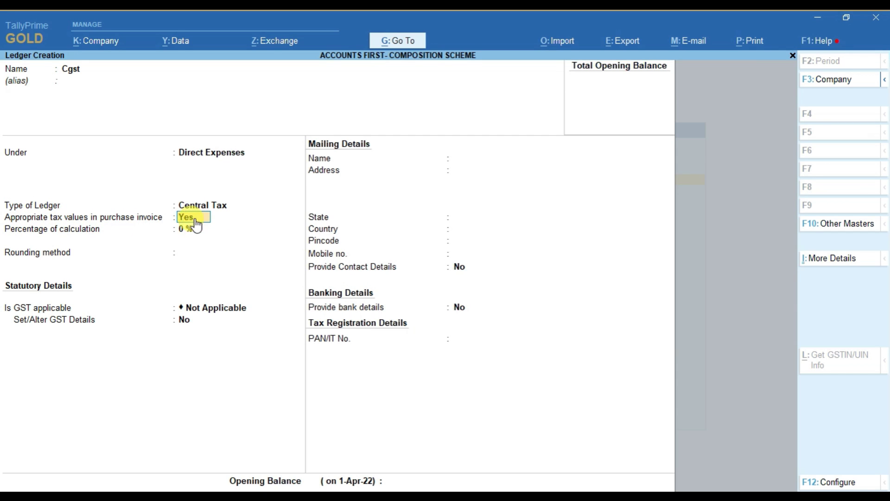
pyautogui.press('ctrl')
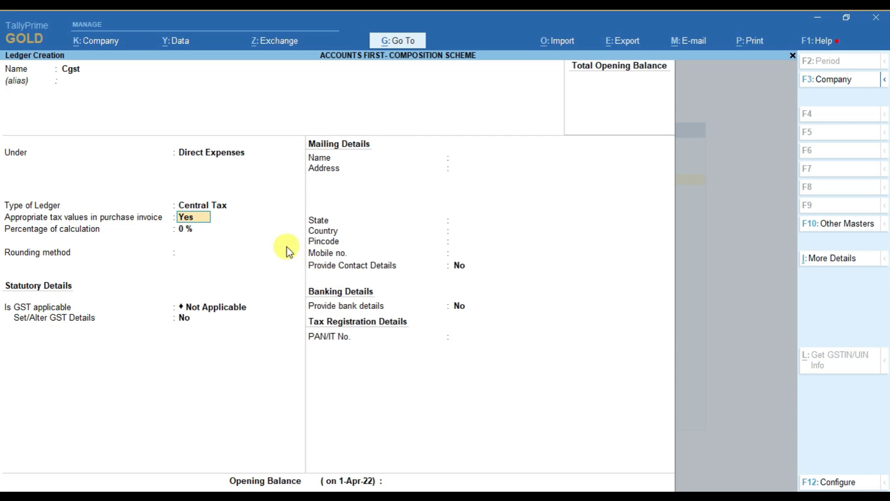
pyautogui.press('Return')
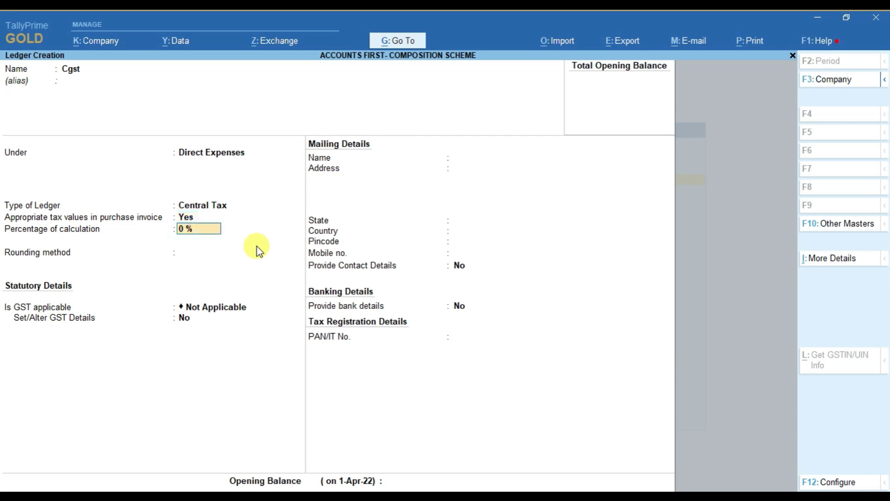
pyautogui.press('Return')
pyautogui.press('Return')
pyautogui.press('Return')
pyautogui.press('Return')
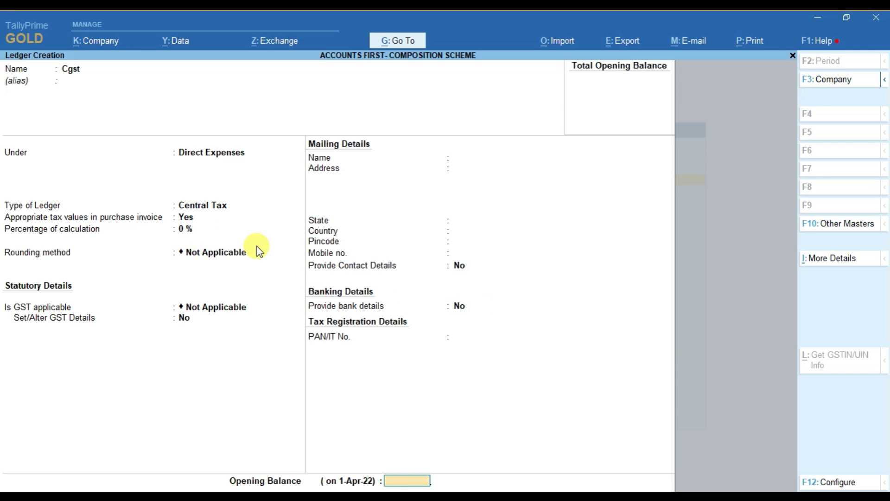
# Step: Save the Cgst ledger and create an Sgst ledger of State Tax type
pyautogui.press('Return')
pyautogui.write('Sg')
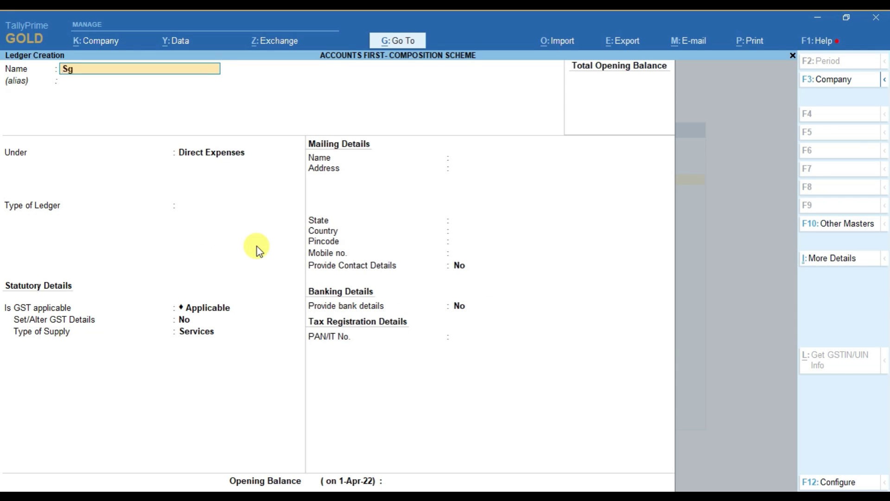
pyautogui.write('sgt')
pyautogui.press('BackSpace')
pyautogui.press('BackSpace')
pyautogui.press('BackSpace')
pyautogui.write('st')
pyautogui.press('Return')
pyautogui.press('Return')
pyautogui.press('Return')
pyautogui.press('Down')
pyautogui.press('Down')
pyautogui.press('Down')
pyautogui.press('Down')
pyautogui.press('Down')
pyautogui.press('Down')
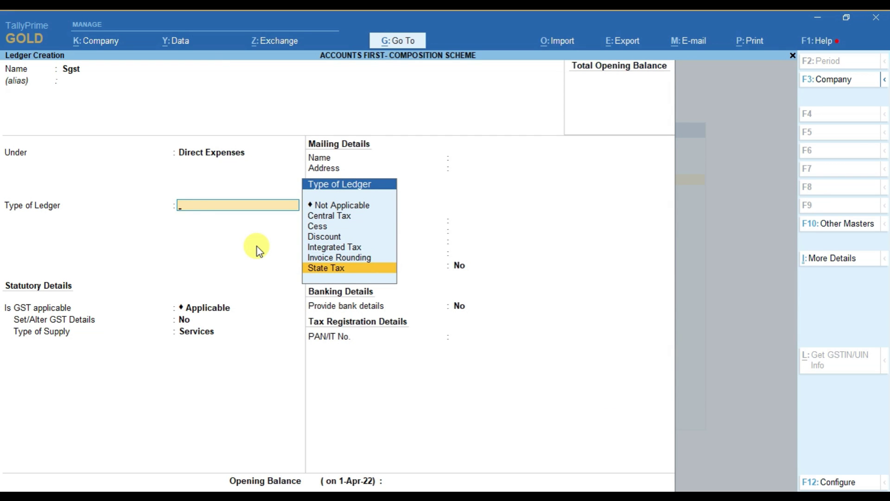
pyautogui.press('Return')
pyautogui.press('Return')
pyautogui.press('Return')
pyautogui.press('Return')
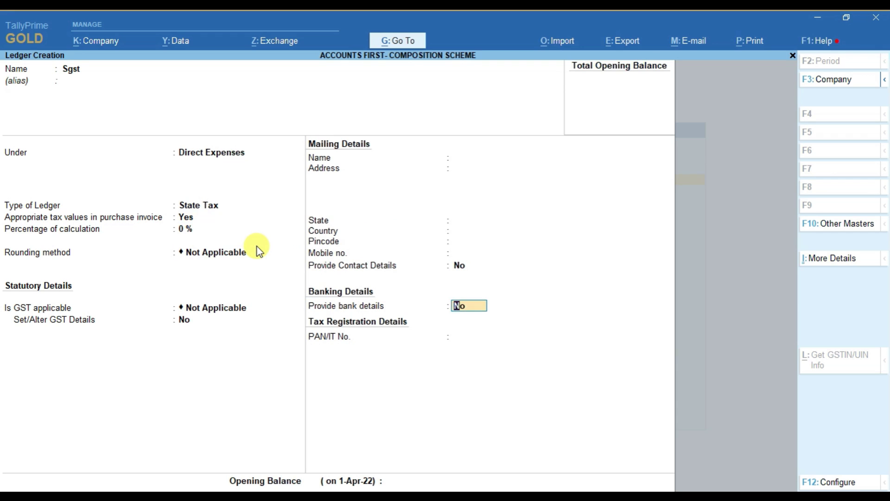
pyautogui.hotkey('ctrl', 'a')
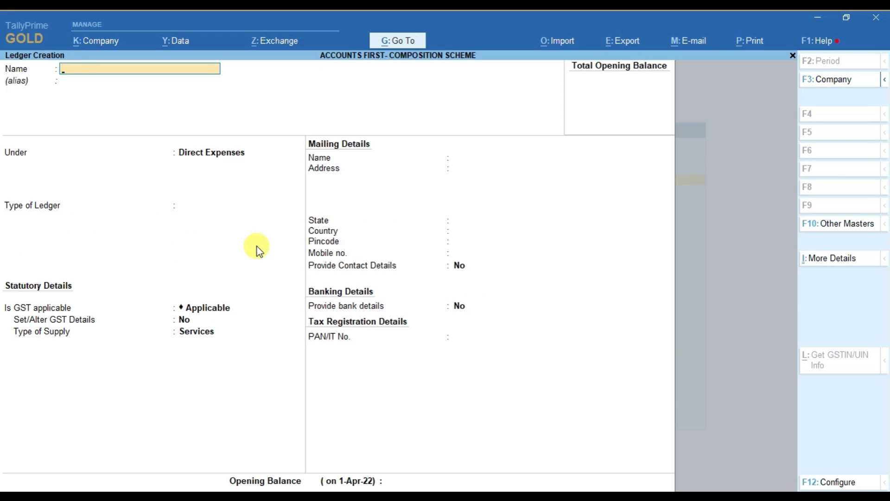
# Step: Create and save an Igst ledger of Integrated Tax type under Direct Expenses
pyautogui.write('Igst')
pyautogui.press('Return')
pyautogui.press('Return')
pyautogui.press('Return')
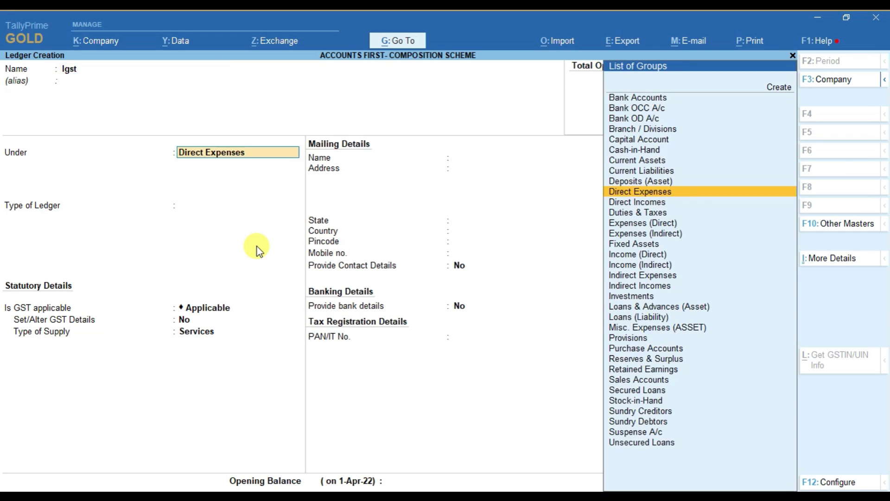
pyautogui.press('Down')
pyautogui.press('Down')
pyautogui.press('Down')
pyautogui.press('Down')
pyautogui.press('Return')
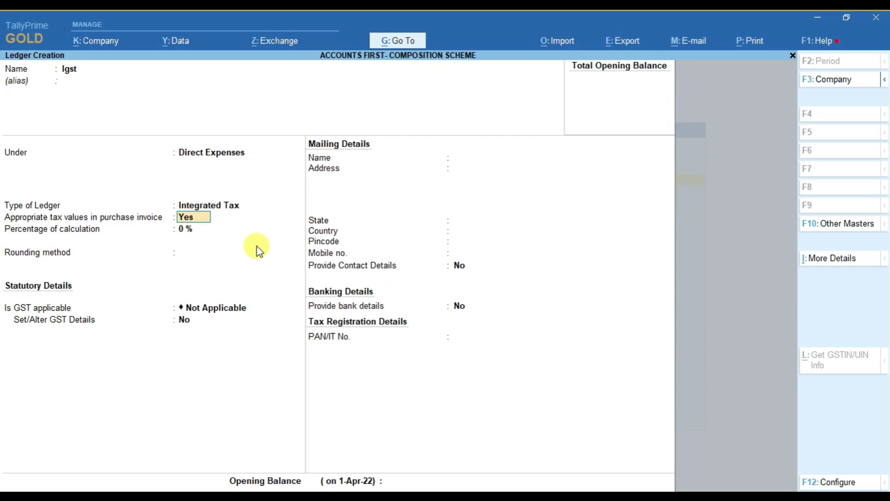
pyautogui.press('Return')
pyautogui.press('Return')
pyautogui.press('Return')
pyautogui.press('Return')
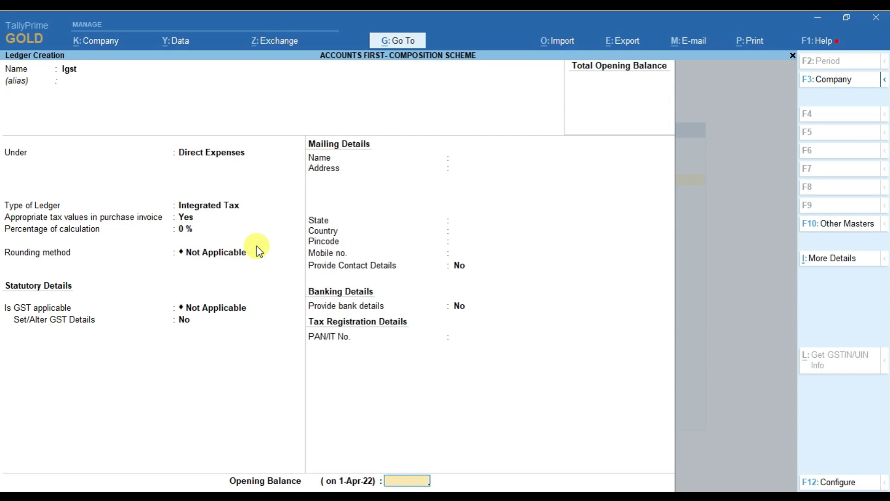
pyautogui.press('Return')
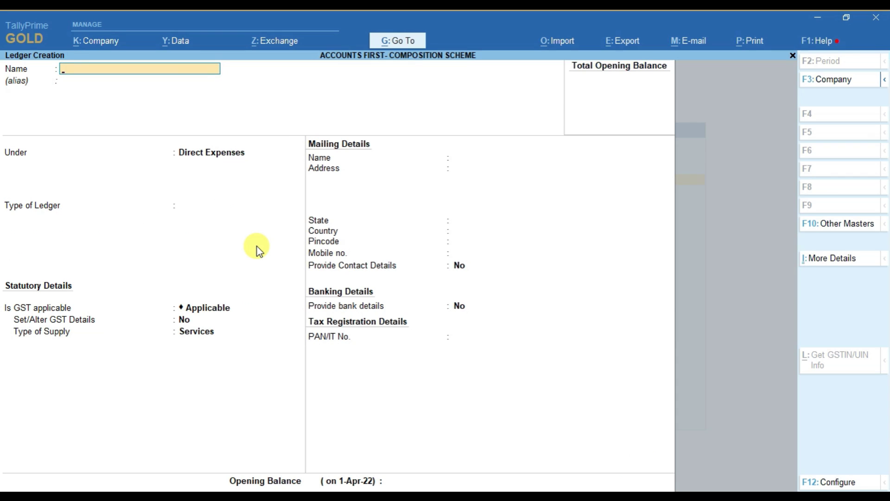
# Step: Make a 'Round Off' ledger under Indirect Expenses as Invoice Rounding, Normal Rounding to limit 1
pyautogui.write('Round Off Ledger')
pyautogui.press('BackSpace')
pyautogui.press('BackSpace')
pyautogui.press('BackSpace')
pyautogui.press('BackSpace')
pyautogui.press('BackSpace')
pyautogui.press('BackSpace')
pyautogui.press('Return')
pyautogui.press('Return')
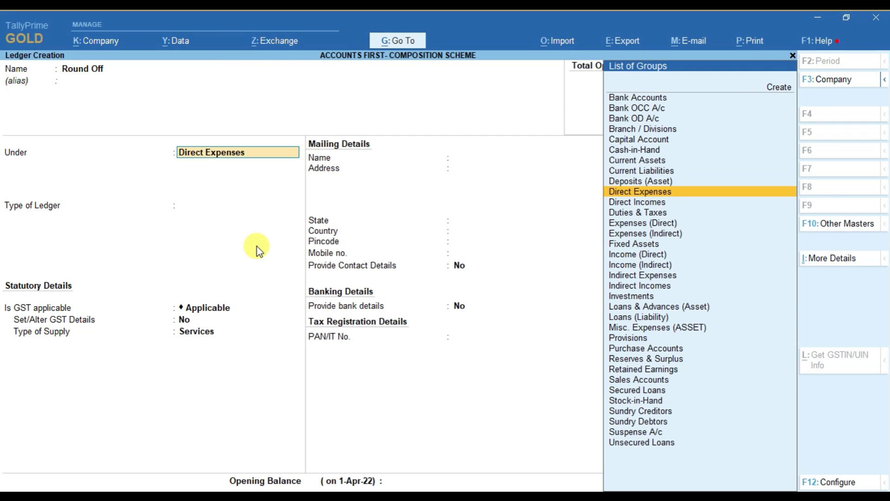
pyautogui.write('Ind')
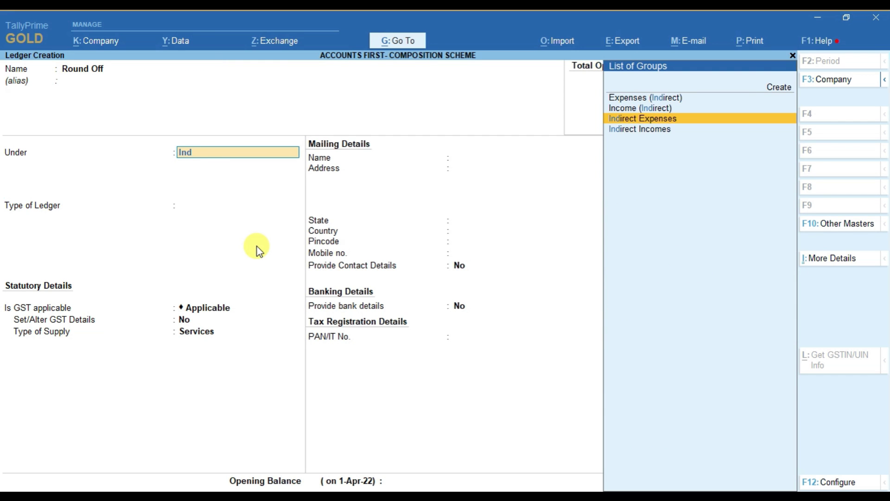
pyautogui.press('Return')
pyautogui.press('Down')
pyautogui.press('Down')
pyautogui.press('Down')
pyautogui.press('Down')
pyautogui.press('Down')
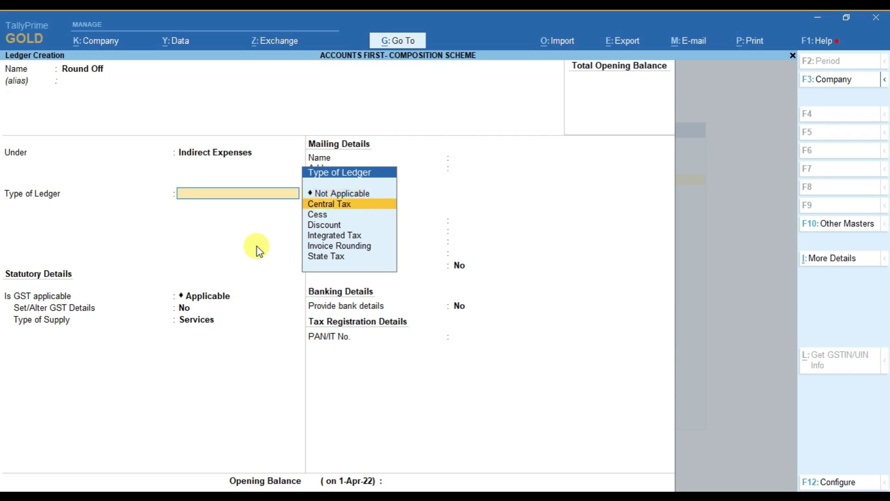
pyautogui.press('Return')
pyautogui.press('Return')
pyautogui.press('Return')
pyautogui.press('Return')
pyautogui.press('Return')
pyautogui.press('Return')
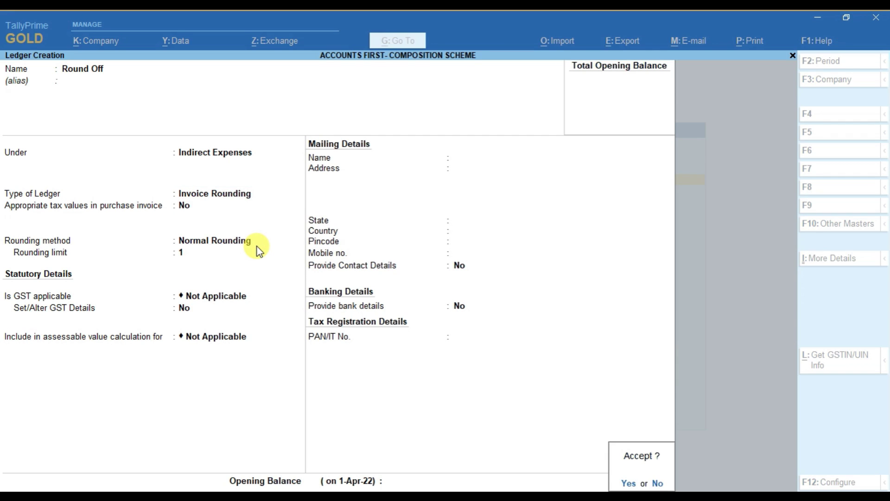
pyautogui.press('Return')
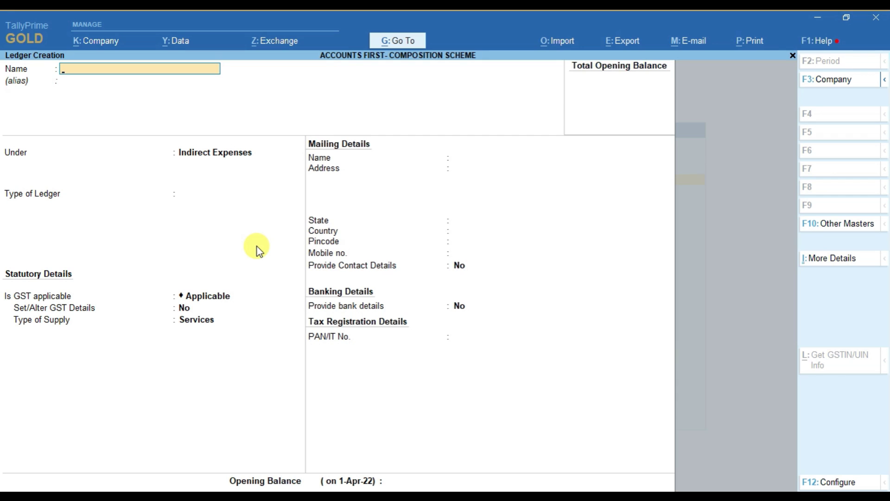
# Step: Start an Anika Traders ledger under Sundry Creditors, keeping bill-by-bill balances on
pyautogui.write('Anika Traders')
pyautogui.press('Return')
pyautogui.press('Return')
pyautogui.write('Cred')
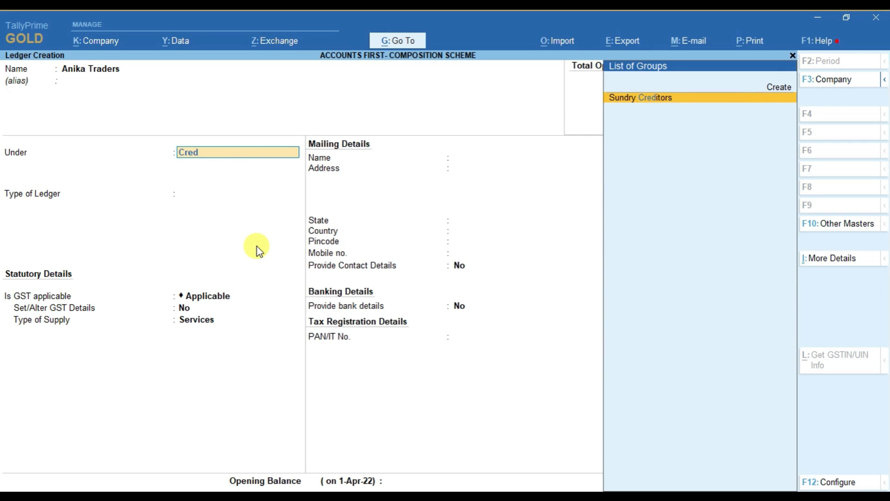
pyautogui.press('Return')
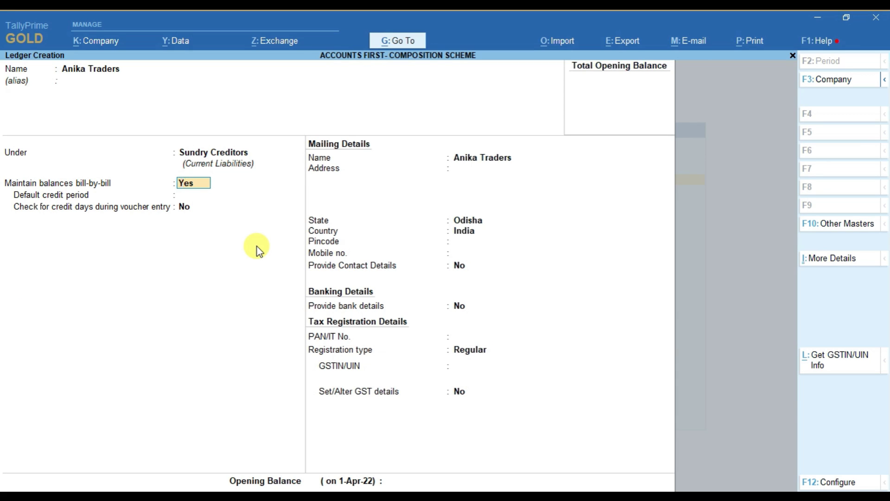
pyautogui.press('Return')
pyautogui.press('Return')
pyautogui.press('Return')
pyautogui.press('Return')
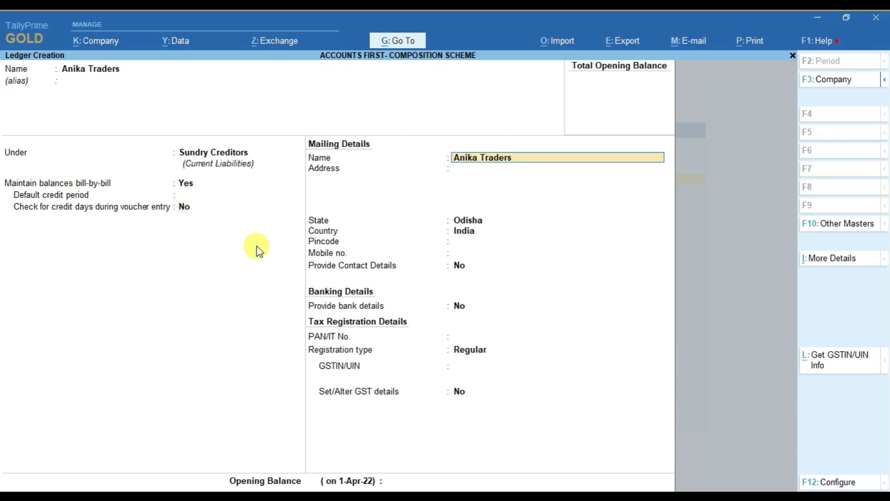
# Step: Give it an Odisha address, Regular GST registration and the supplier's GSTIN, then save it
pyautogui.write('Odisha')
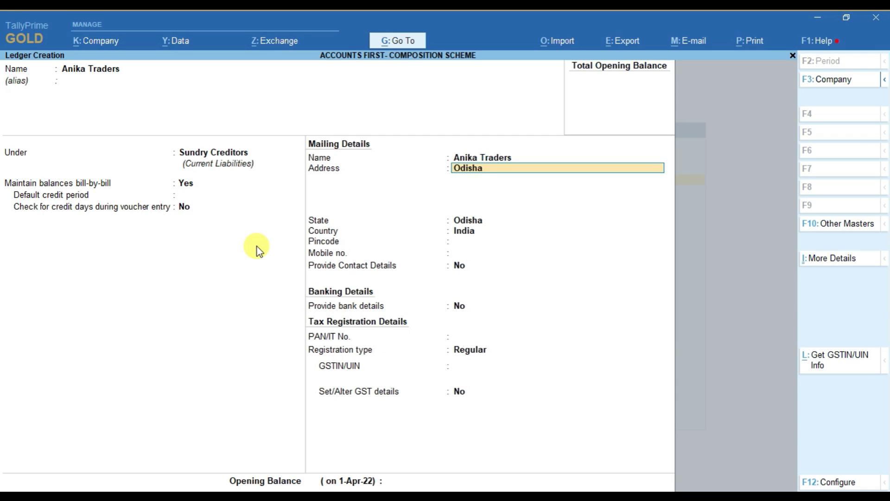
pyautogui.press('Return')
pyautogui.press('Return')
pyautogui.press('Return')
pyautogui.press('Return')
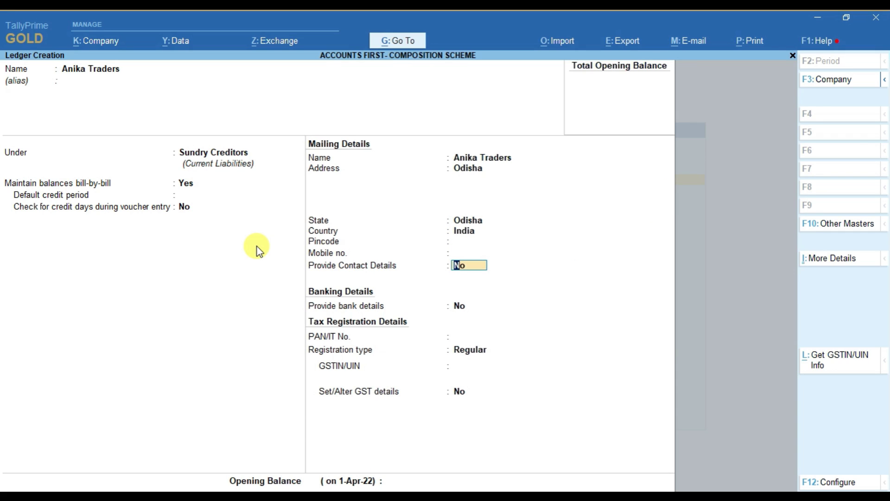
pyautogui.press('Return')
pyautogui.press('Return')
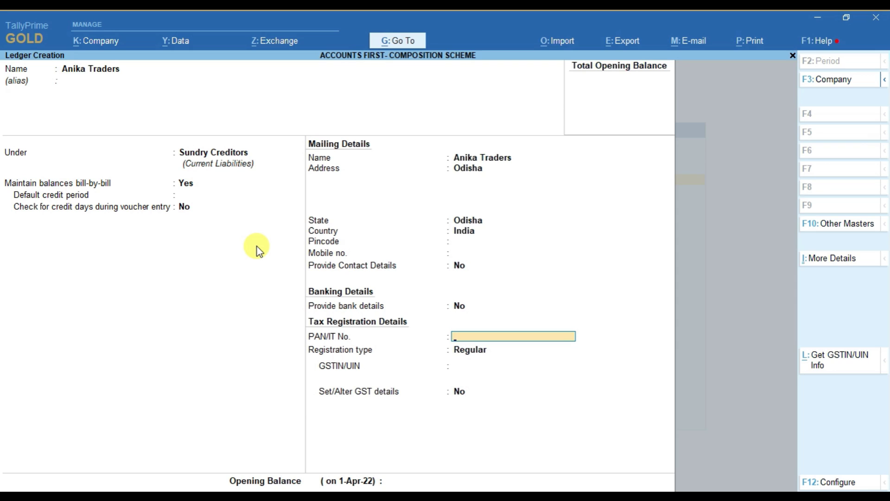
pyautogui.press('ctrl')
pyautogui.press('Return')
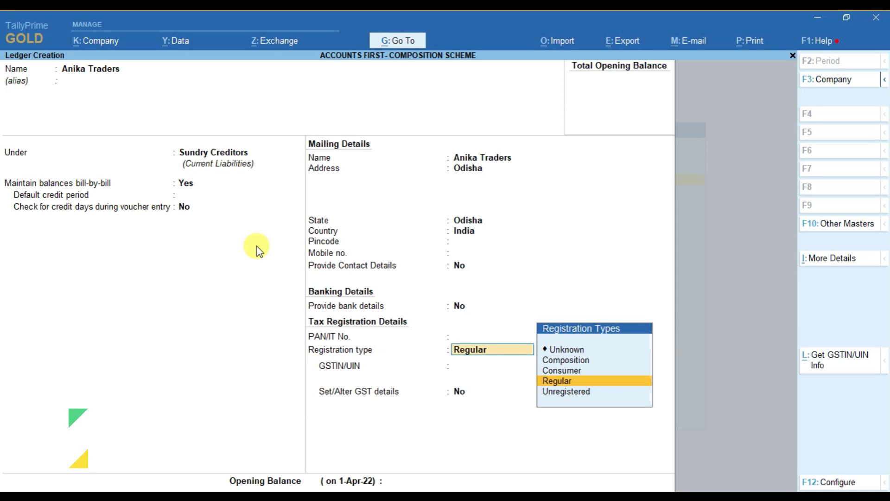
pyautogui.press('Return')
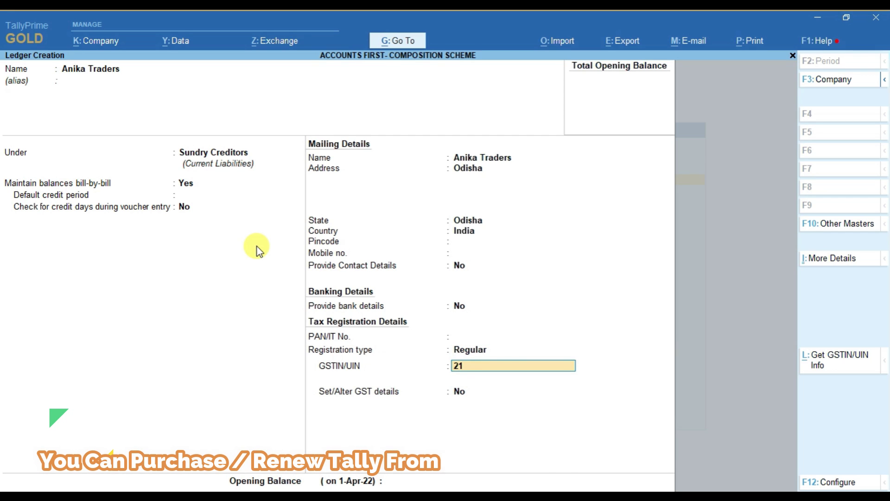
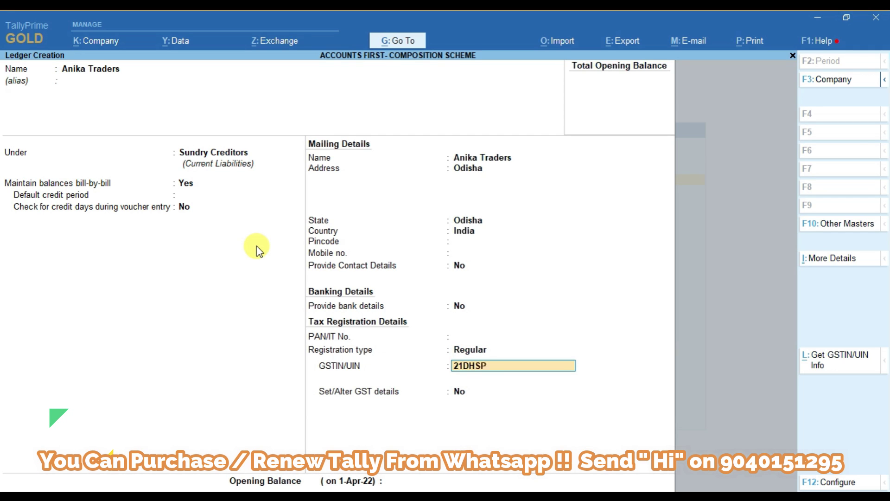
pyautogui.press('Return')
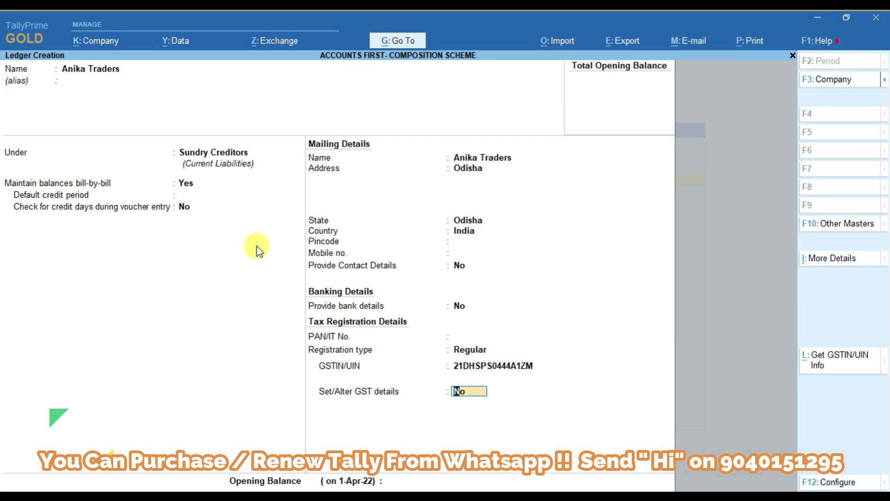
pyautogui.press('Return')
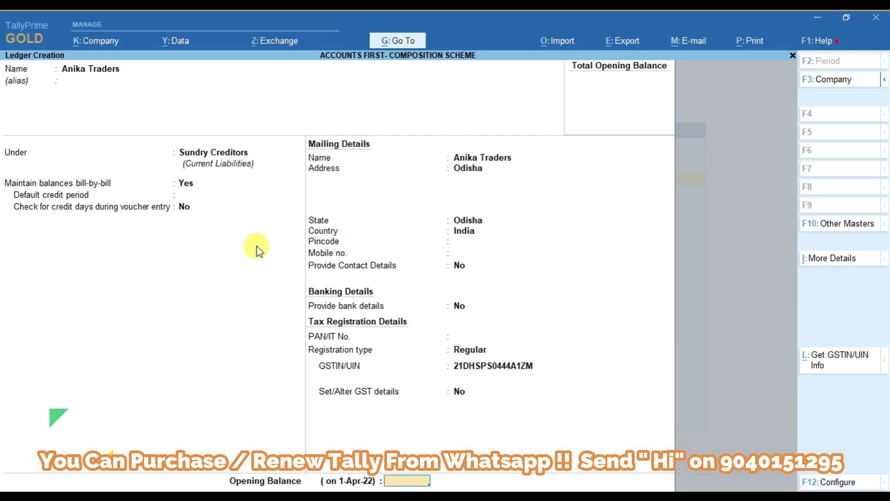
pyautogui.press('Return')
pyautogui.press('Return')
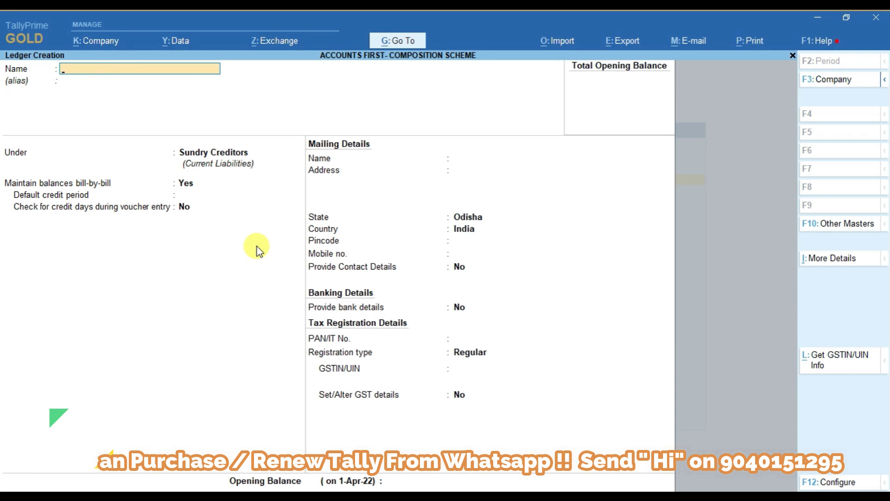
pyautogui.press('Escape')
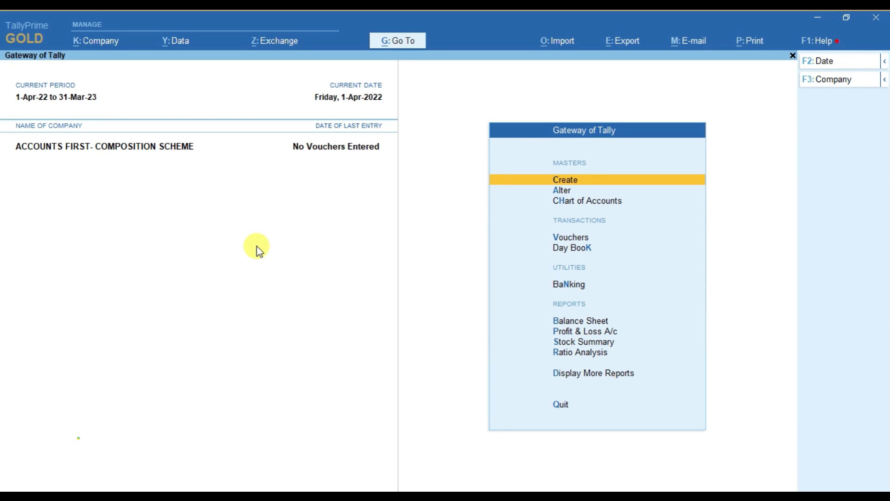
# Step: Start a Purchase voucher and set its voucher date to 15-Jun-22
pyautogui.press('Down')
pyautogui.press('Down')
pyautogui.press('Down')
pyautogui.press('Down')
pyautogui.press('Up')
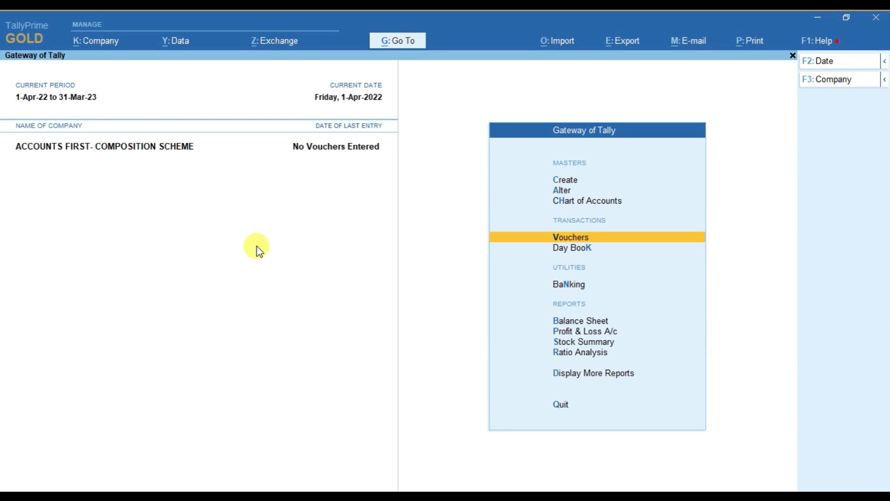
pyautogui.press('Return')
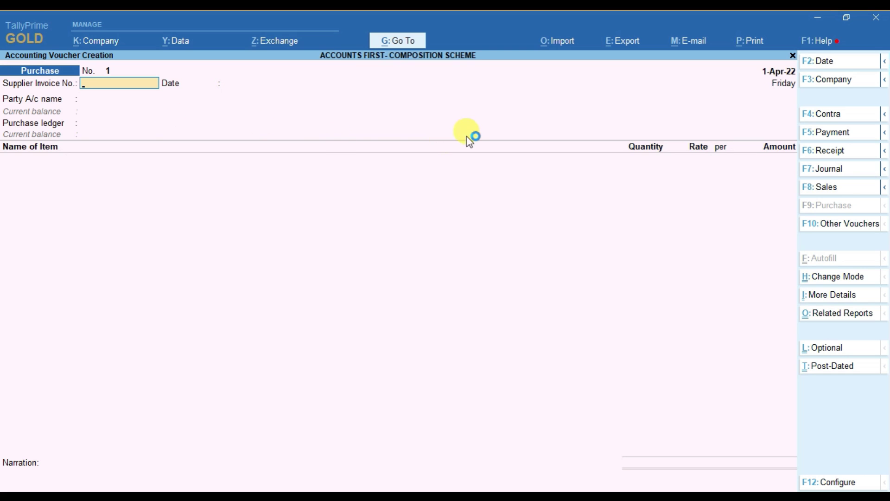
pyautogui.press('F2')
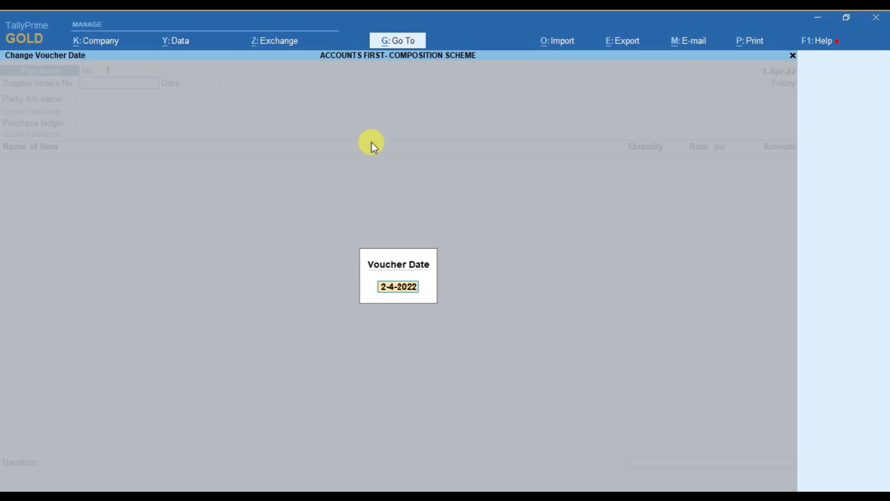
pyautogui.press('Escape')
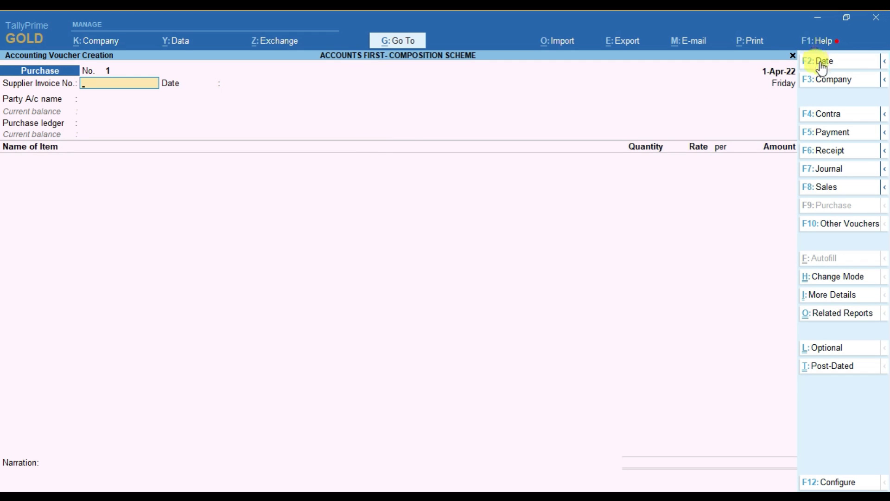
pyautogui.click(821, 65)
pyautogui.write('15-6')
pyautogui.press('Return')
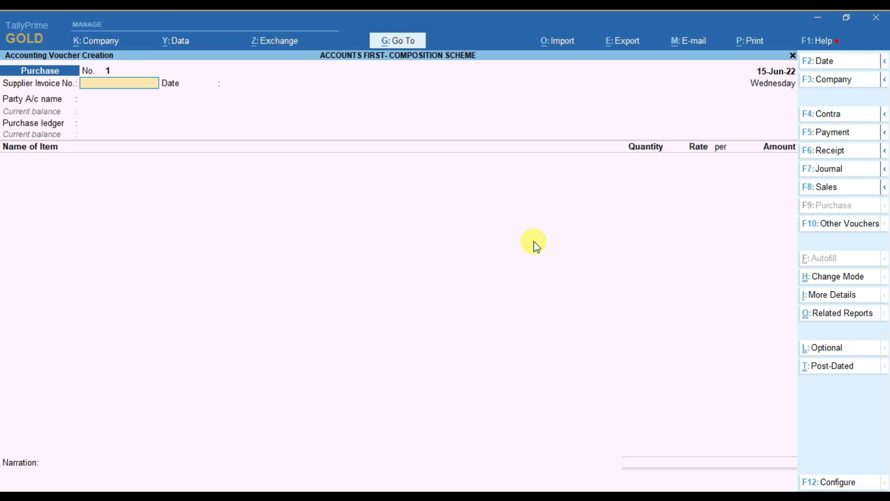
# Step: Enter supplier invoice number 15 and the date 14.6
pyautogui.write('15')
pyautogui.press('Return')
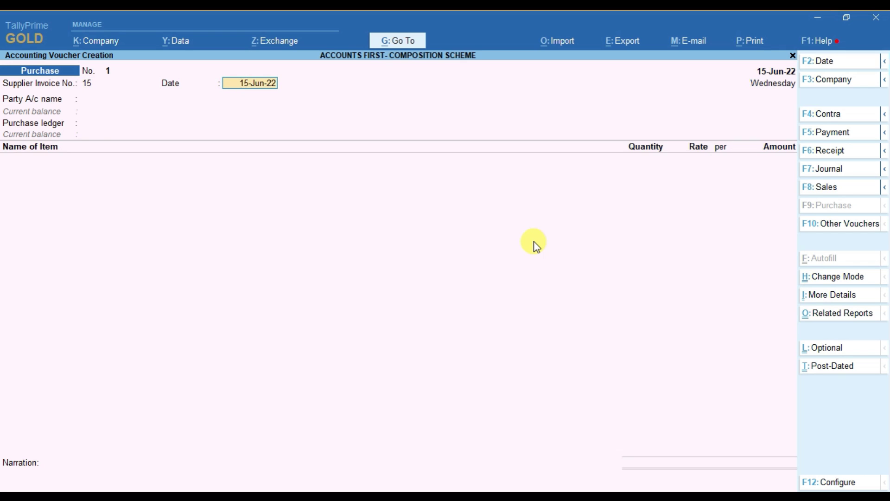
pyautogui.write('14.6')
# Step: Accept 14-Jun-22 as the date and set Anika Traders as the party account
pyautogui.press('Return')
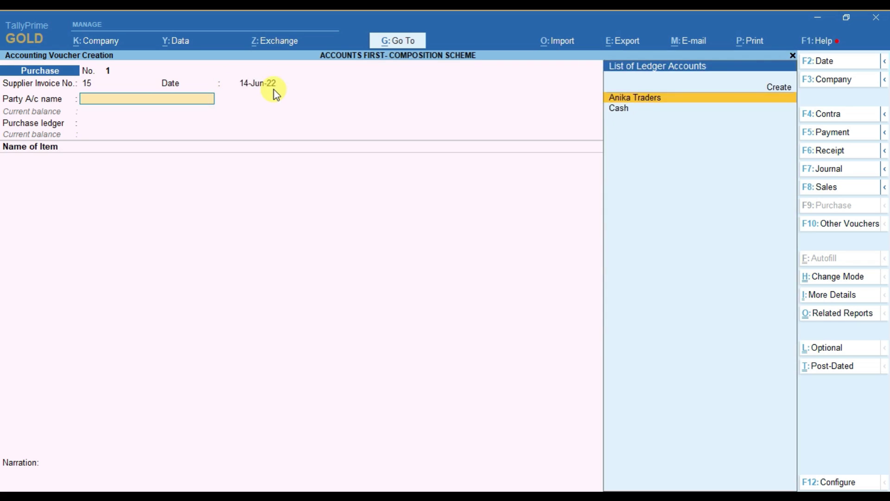
pyautogui.press('Up')
pyautogui.press('Return')
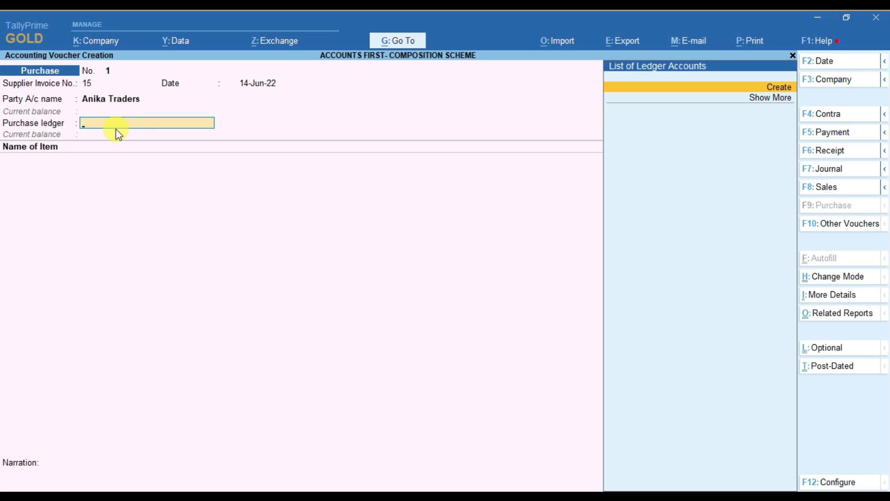
# Step: Create a new purchase ledger named Purchase A/c under Purchase Accounts
pyautogui.press('Down')
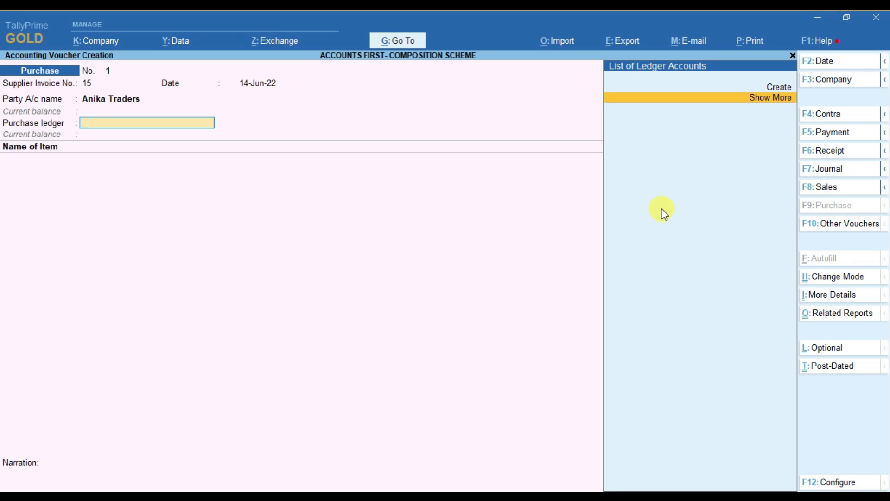
pyautogui.press('Up')
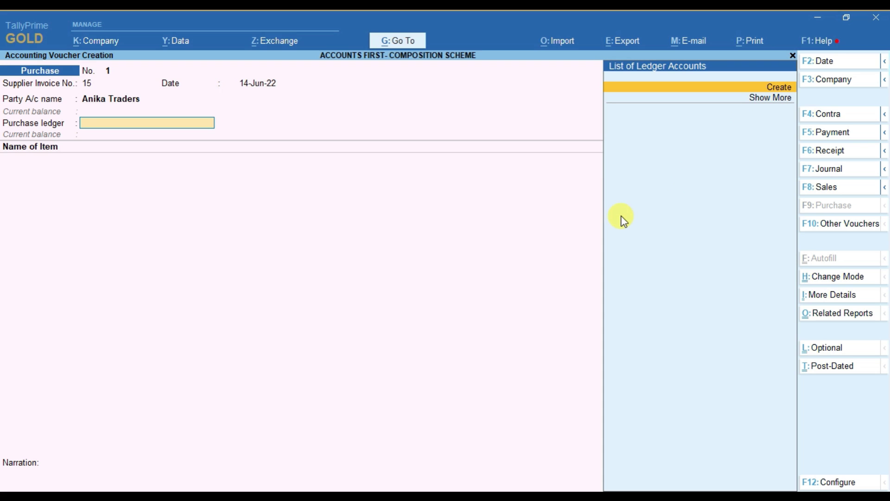
pyautogui.hotkey('alt', 'c')
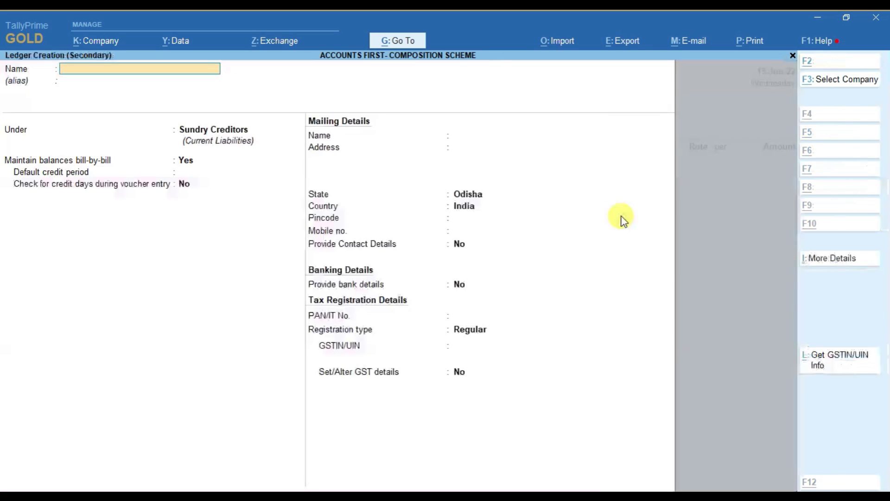
pyautogui.write('Pu')
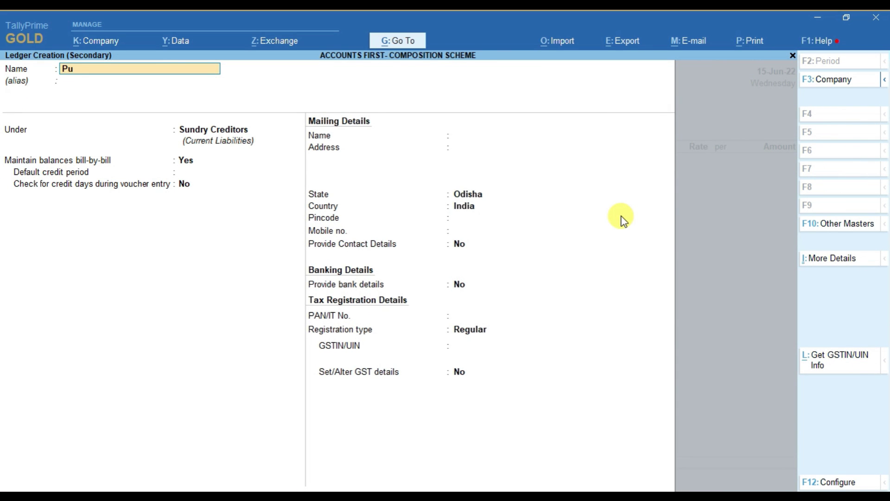
pyautogui.write('rchase a/c')
pyautogui.press('Return')
pyautogui.write('Pur')
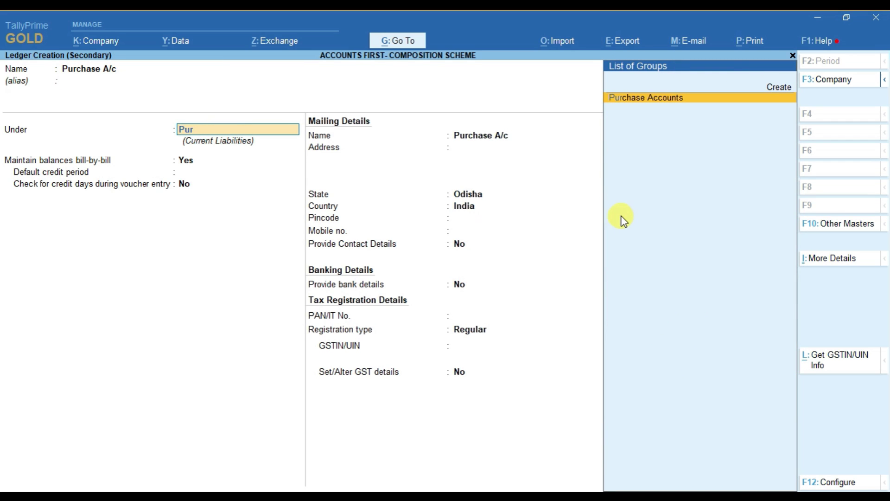
pyautogui.press('Return')
pyautogui.press('Return')
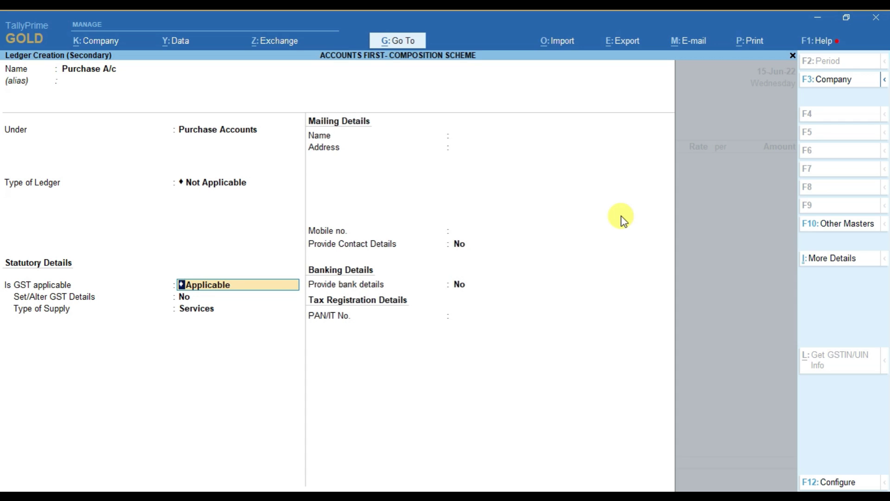
# Step: Make Purchase A/c GST applicable with Goods as the supply type, and save it
pyautogui.press('BackSpace')
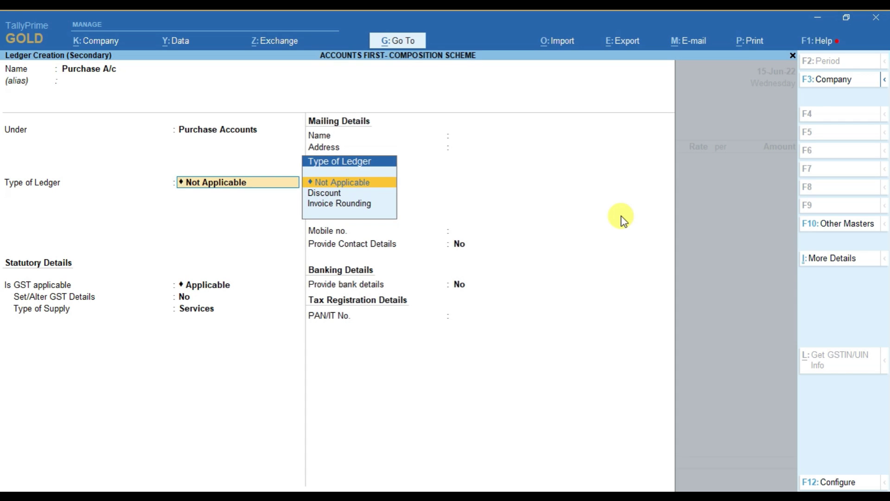
pyautogui.press('Return')
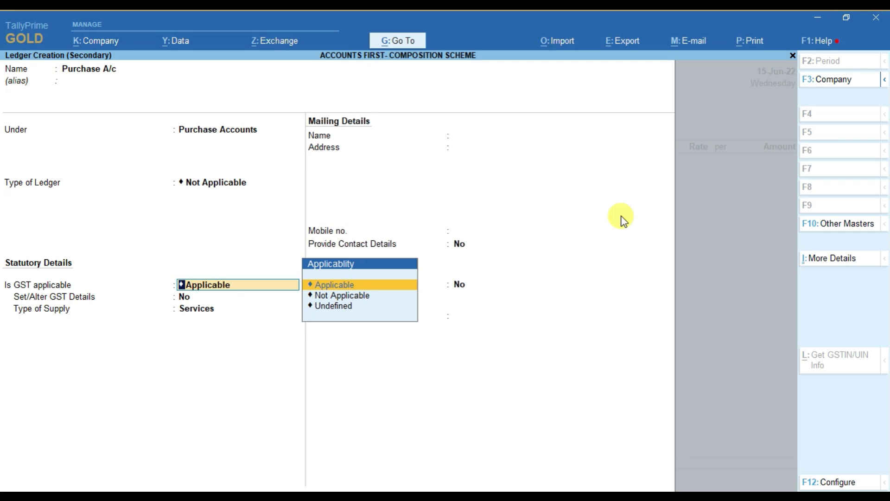
pyautogui.press('Return')
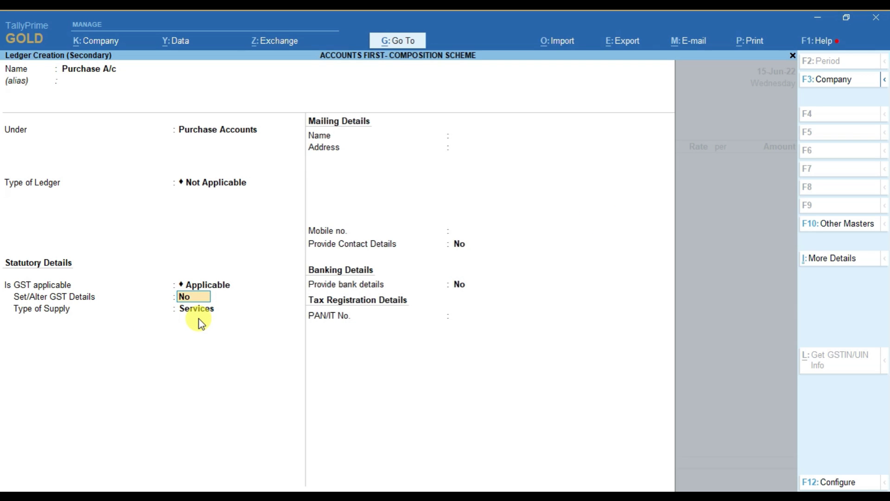
pyautogui.press('Return')
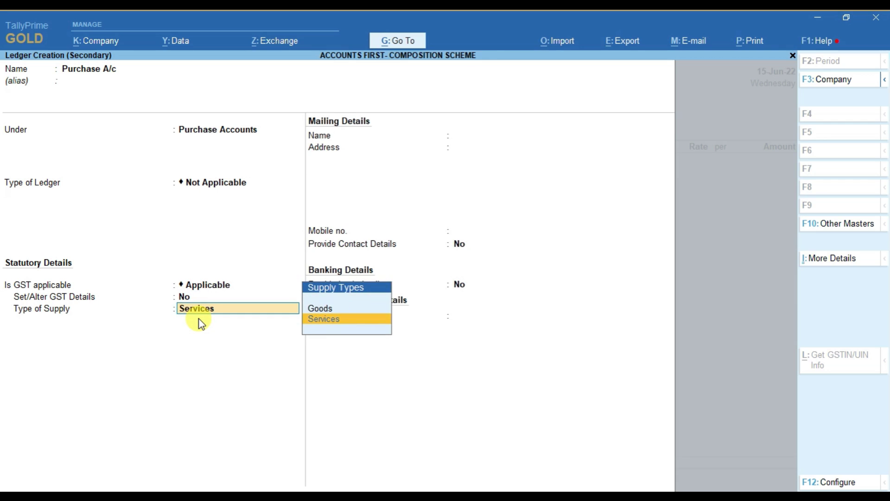
pyautogui.press('Up')
pyautogui.press('Down')
pyautogui.press('Up')
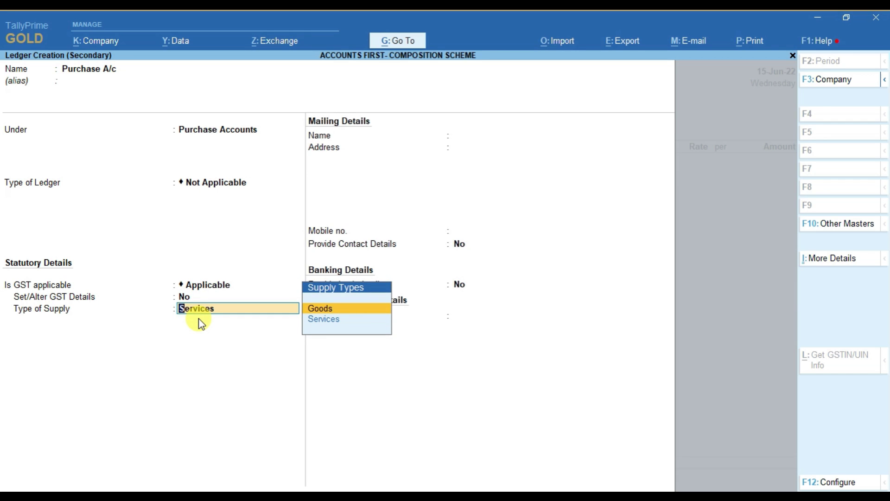
pyautogui.press('Return')
pyautogui.press('Return')
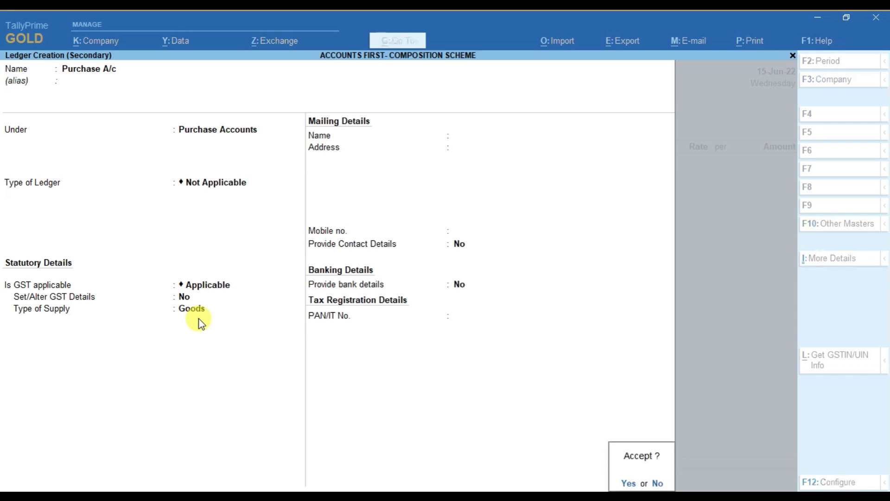
pyautogui.press('Return')
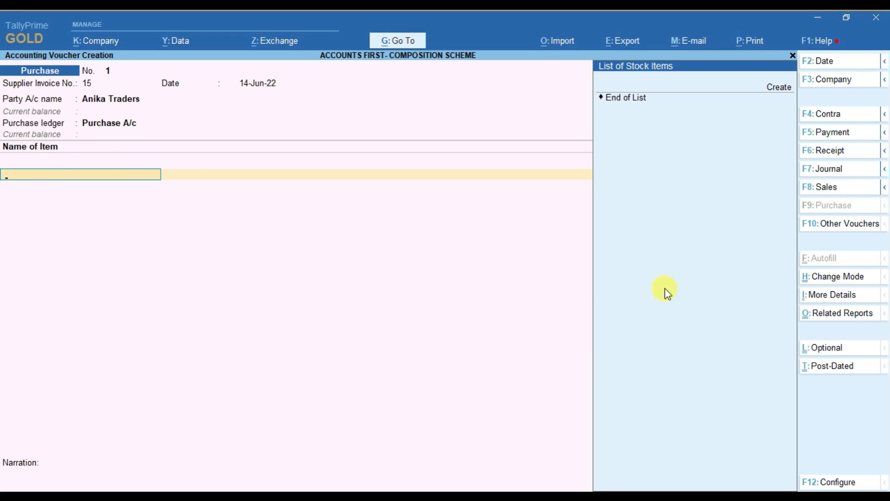
# Step: Switch the voucher to Accounting Invoice and back to Item Invoice, then begin a new stock item
pyautogui.press('ctrl')
pyautogui.click(825, 286)
pyautogui.press('Down')
pyautogui.press('Up')
pyautogui.press('Return')
pyautogui.click(825, 283)
pyautogui.press('Down')
pyautogui.press('Return')
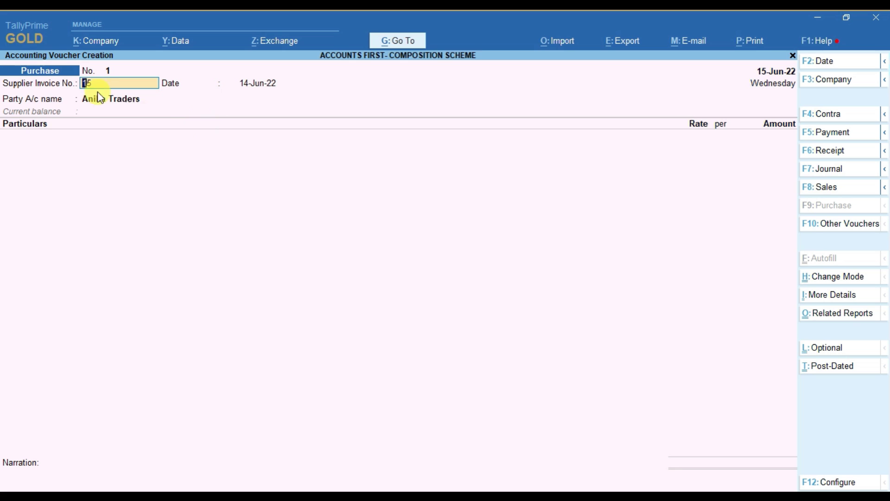
pyautogui.click(821, 277)
pyautogui.press('Up')
pyautogui.press('Return')
pyautogui.press('Return')
pyautogui.press('Return')
pyautogui.press('Return')
pyautogui.press('Return')
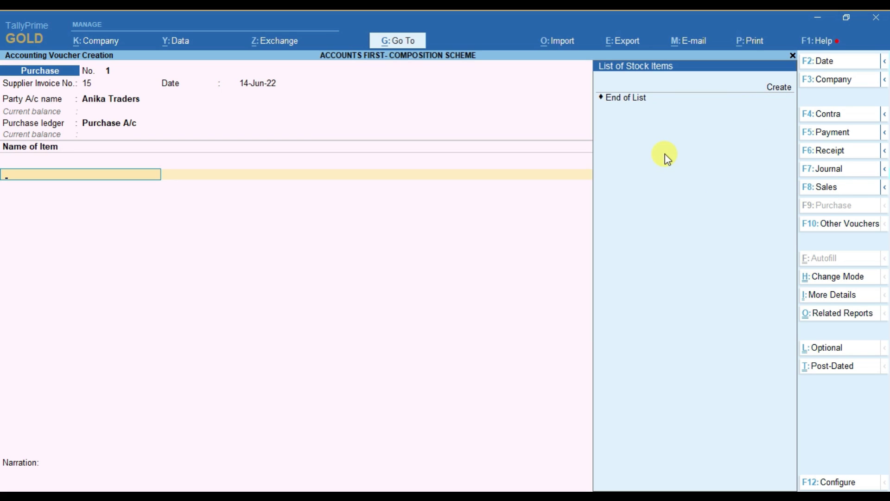
pyautogui.press('alt')
pyautogui.hotkey('alt', 'c')
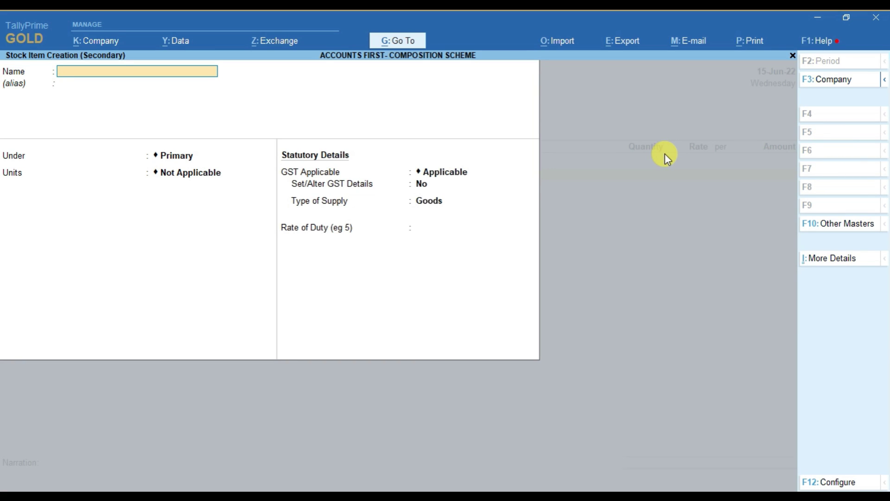
# Step: Name the new stock item Mobile Phone and keep its default group
pyautogui.write('Mobile Phone')
pyautogui.press('Return')
pyautogui.press('Return')
pyautogui.press('Return')
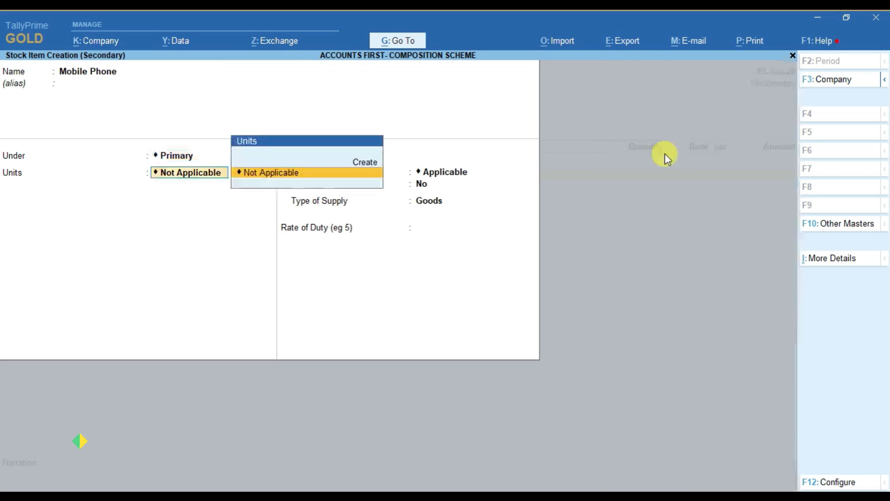
pyautogui.press('BackSpace')
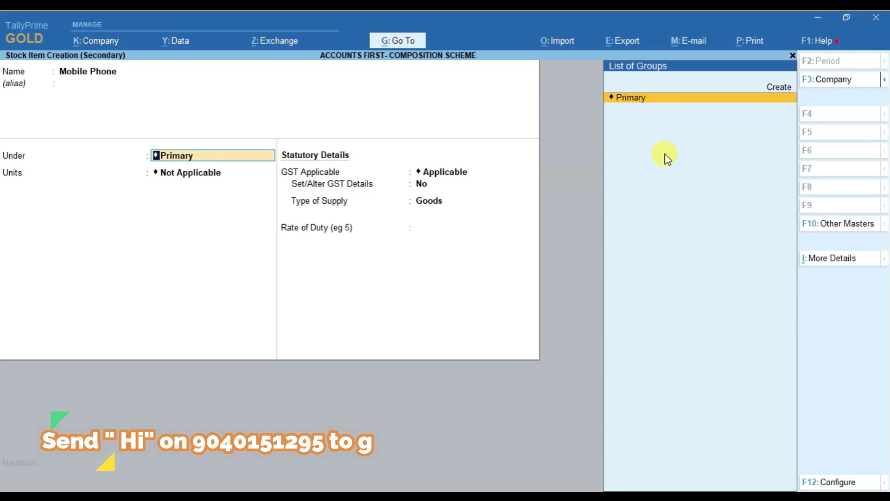
pyautogui.press('Return')
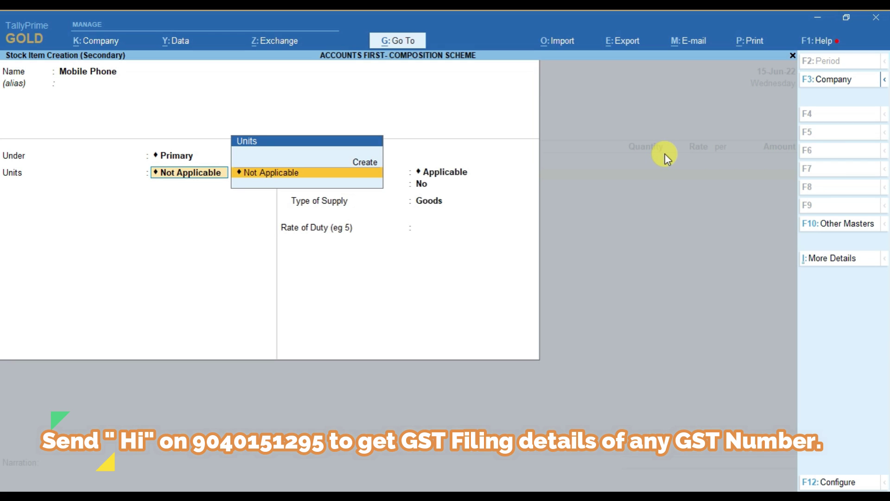
# Step: Create a pcs unit (PCS-PIECES, 2 decimal places) for the item and keep GST applicable
pyautogui.press('Up')
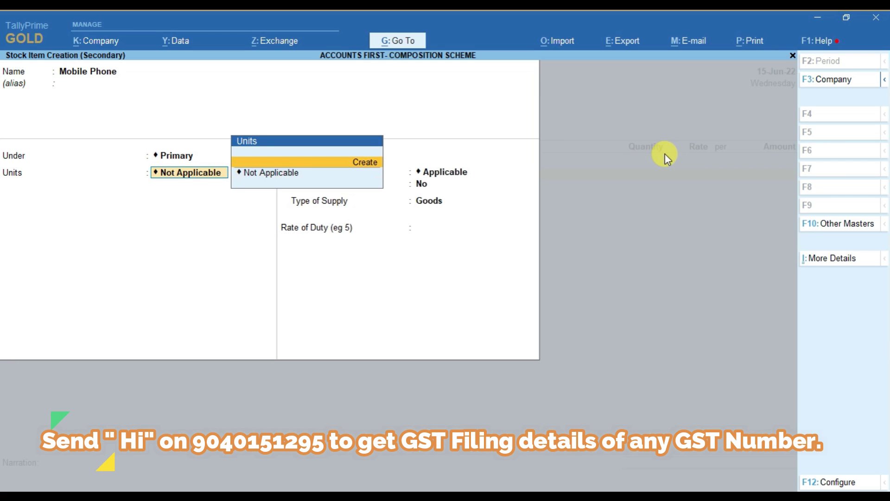
pyautogui.press('Return')
pyautogui.write('pcs')
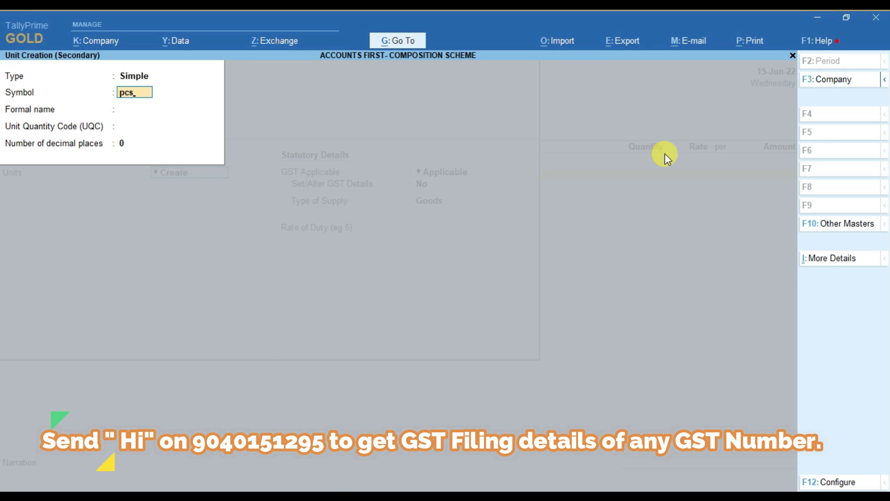
pyautogui.press('Return')
pyautogui.press('Return')
pyautogui.write('pc')
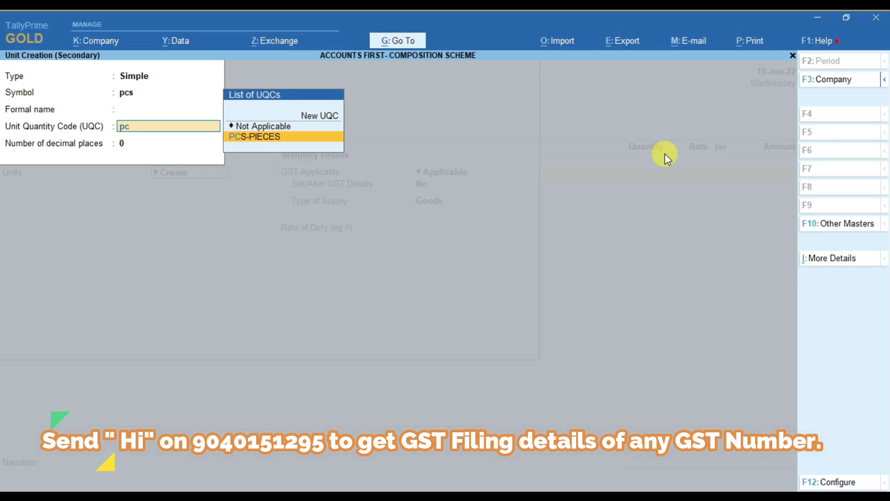
pyautogui.press('Return')
pyautogui.write('2')
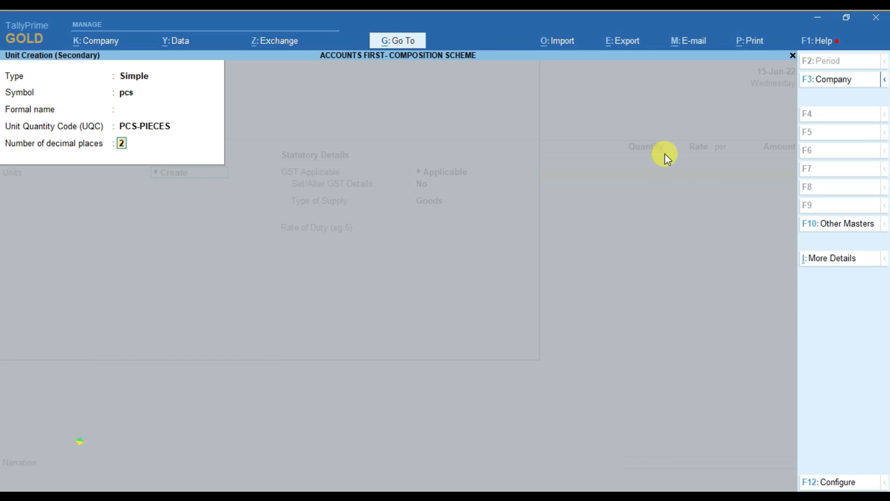
pyautogui.press('Return')
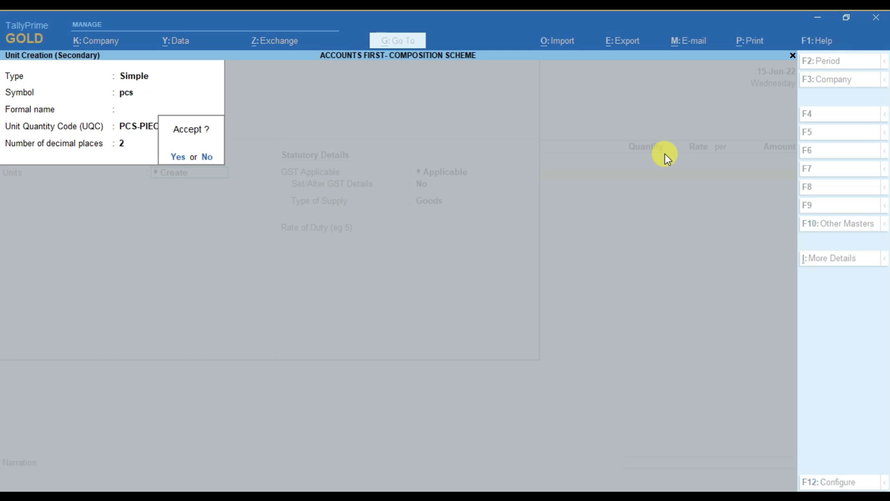
pyautogui.press('Return')
pyautogui.press('Return')
pyautogui.press('Return')
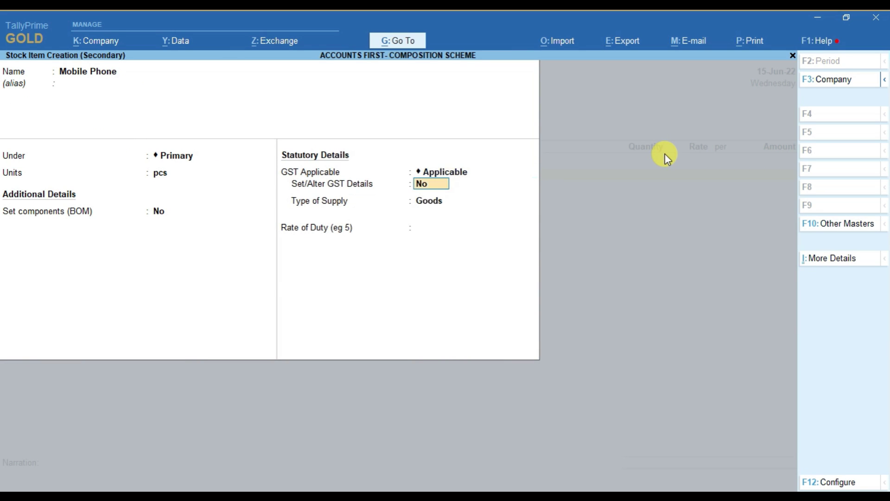
pyautogui.press('BackSpace')
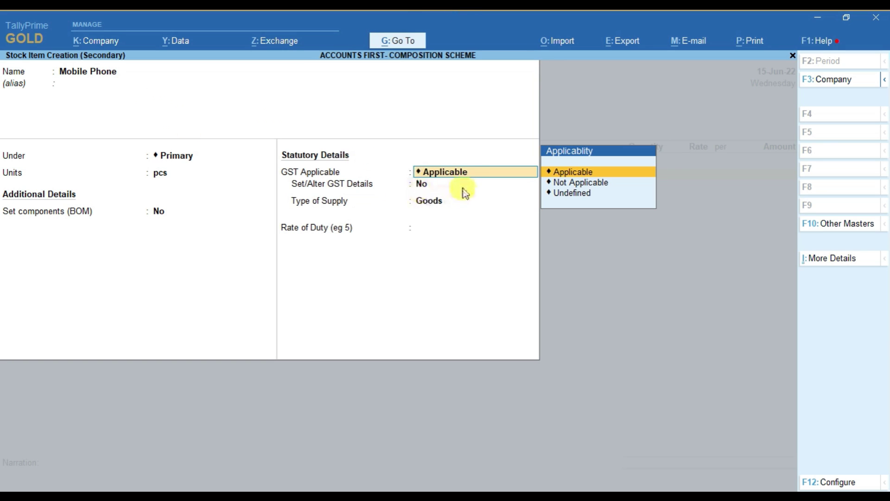
pyautogui.press('Return')
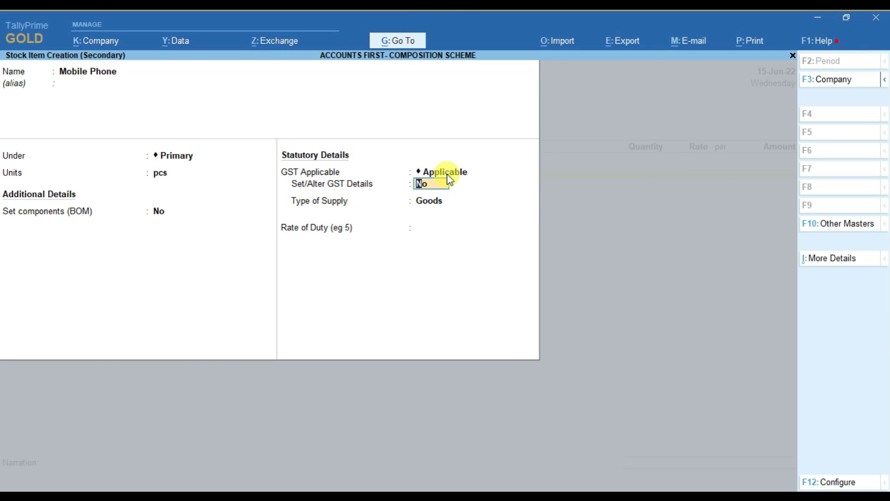
# Step: Open the item's GST details with description Mobile Phone and HSN/SAC 8517
pyautogui.write('y')
pyautogui.press('Return')
pyautogui.write('Mobi')
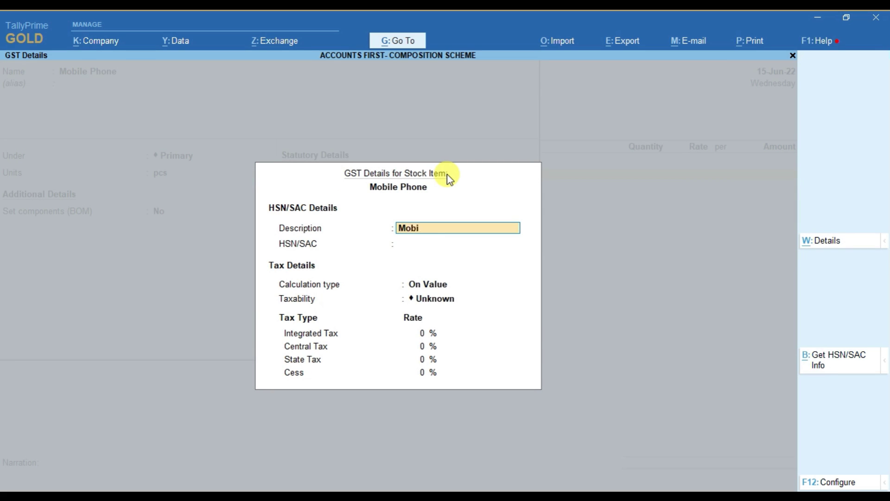
pyautogui.write('le Phone')
pyautogui.press('Return')
pyautogui.write('8517')
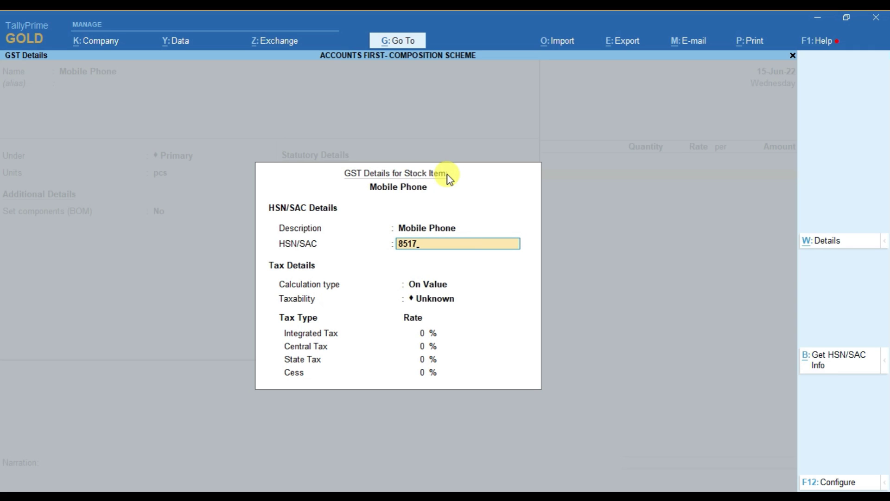
pyautogui.press('Return')
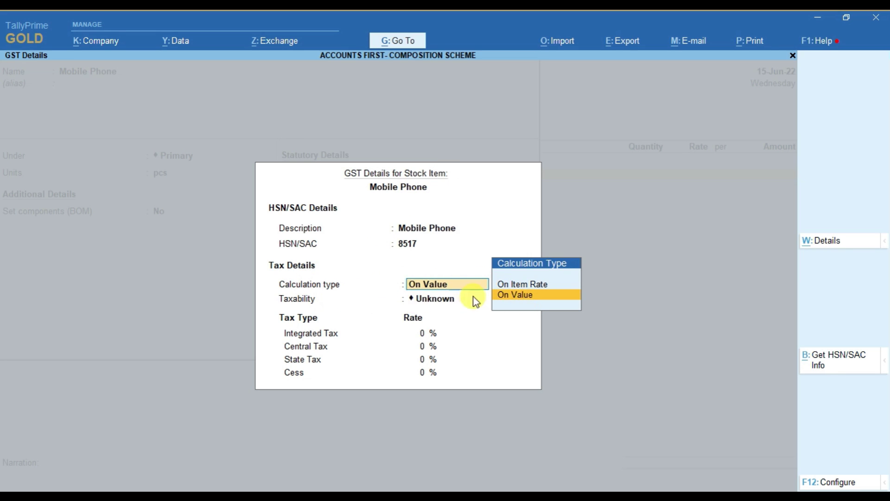
# Step: Set On Value, Taxable, 18% integrated tax (9% central and state), and Goods supply type
pyautogui.click(837, 484)
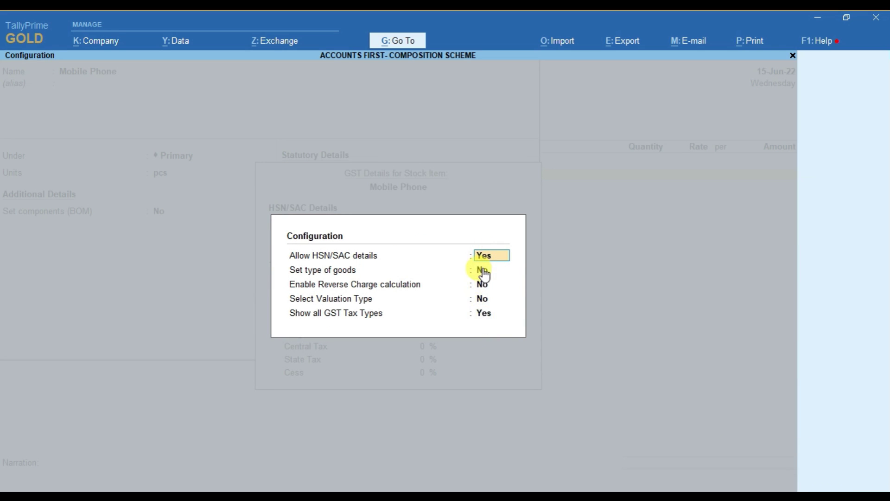
pyautogui.press('Escape')
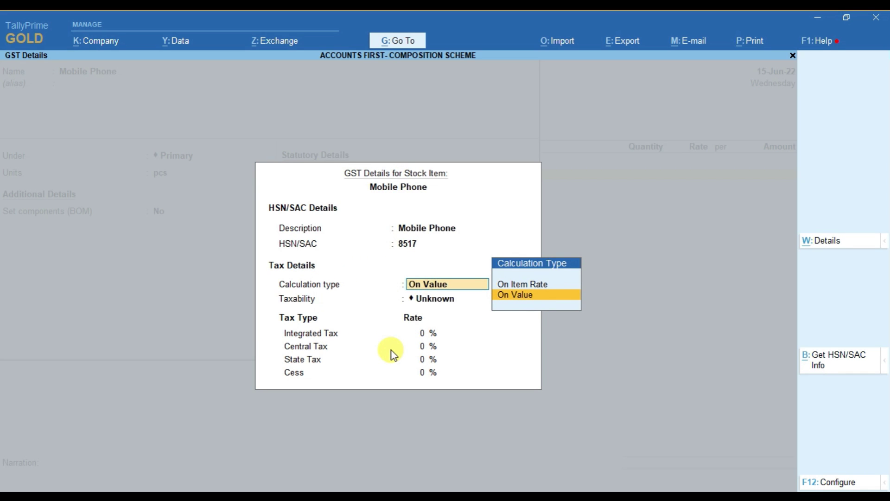
pyautogui.press('Return')
pyautogui.press('Down')
pyautogui.press('Down')
pyautogui.press('Down')
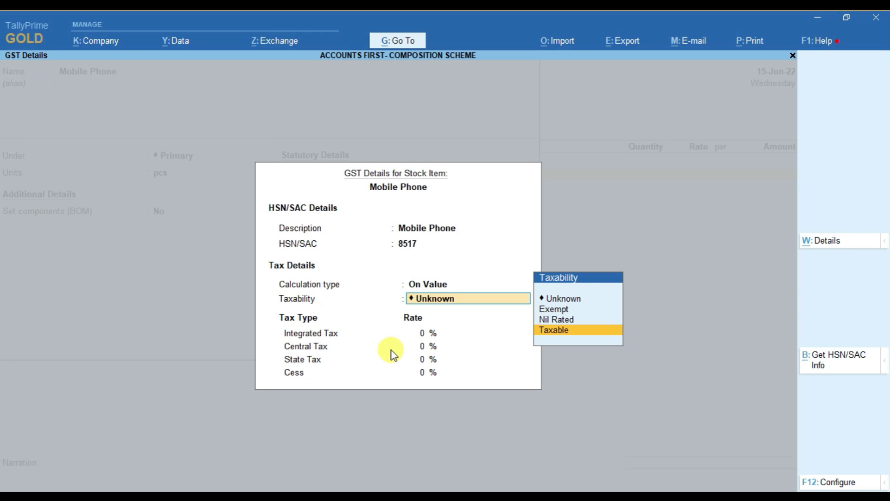
pyautogui.press('Return')
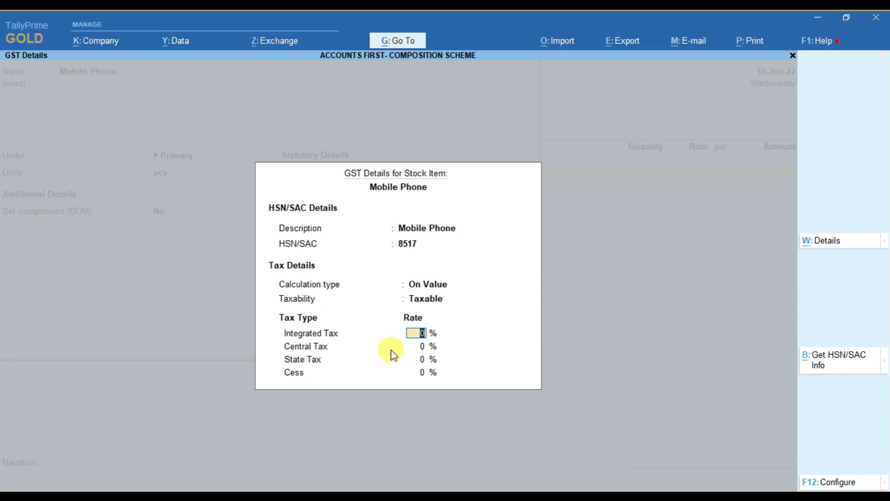
pyautogui.write('18')
pyautogui.press('Return')
pyautogui.press('Return')
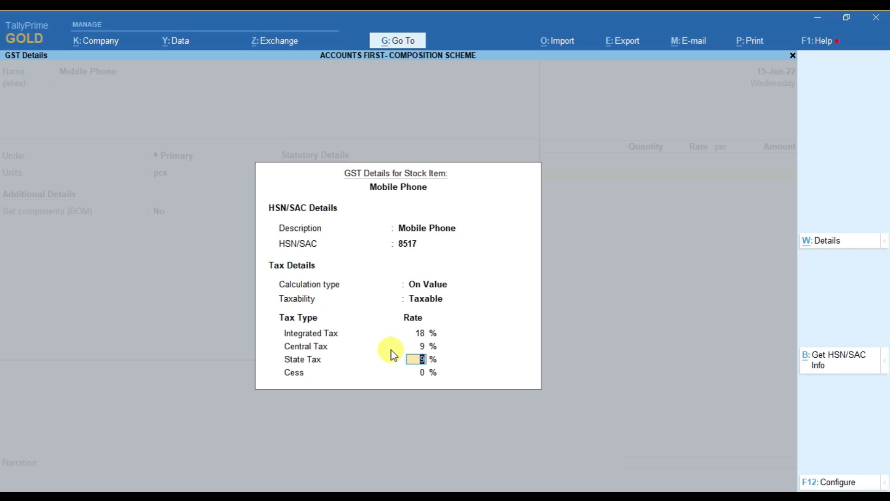
pyautogui.press('Return')
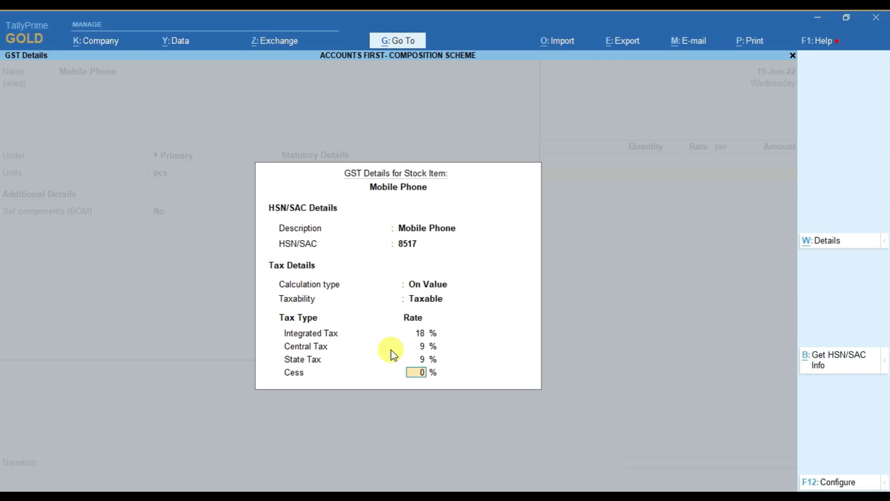
pyautogui.press('Return')
pyautogui.press('Return')
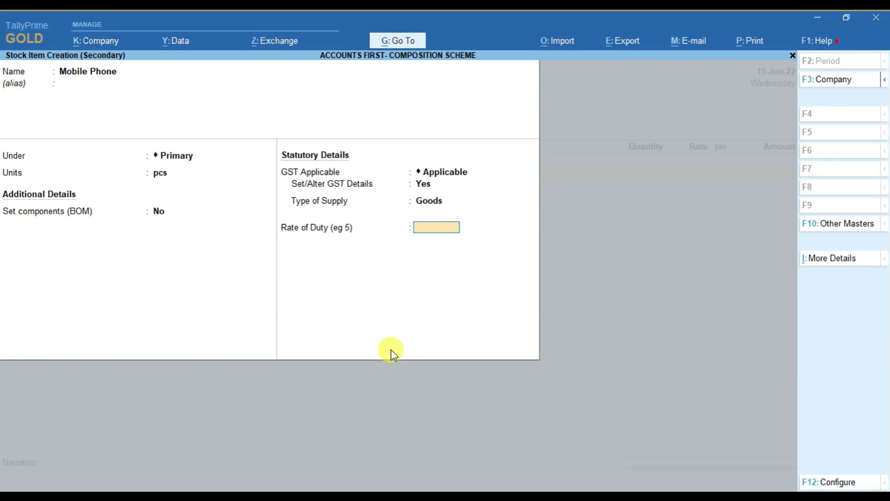
pyautogui.press('Return')
# Step: Save Mobile Phone and enter 10 pcs at rate 10,000 for a 1,00,000 amount
pyautogui.press('Return')
pyautogui.press('Return')
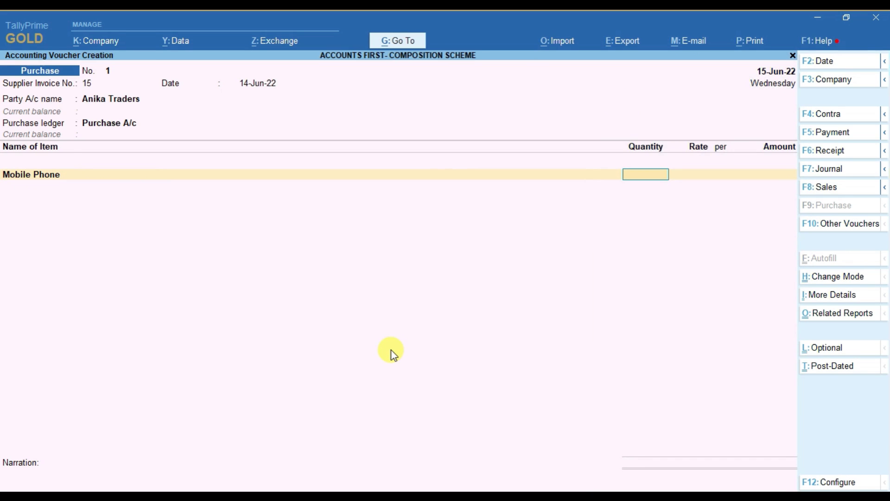
pyautogui.write('1')
pyautogui.press('Return')
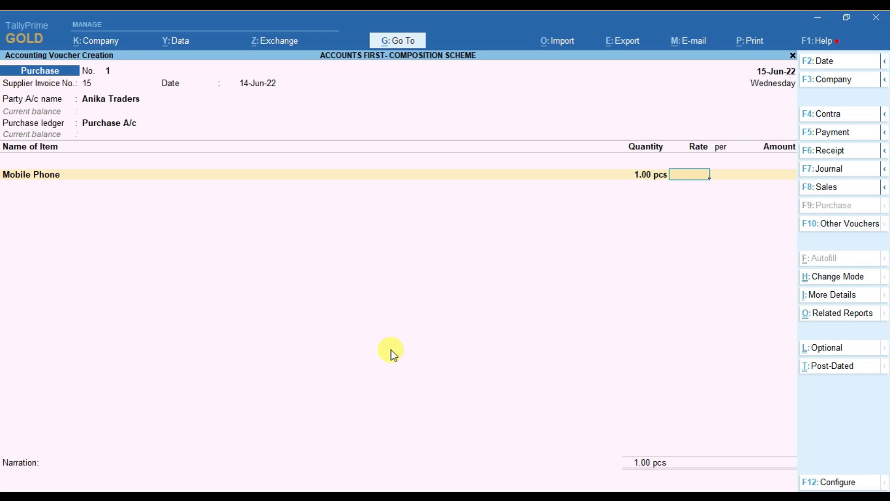
pyautogui.press('BackSpace')
pyautogui.write('10')
pyautogui.press('Return')
pyautogui.write('10000')
pyautogui.press('Return')
pyautogui.press('Return')
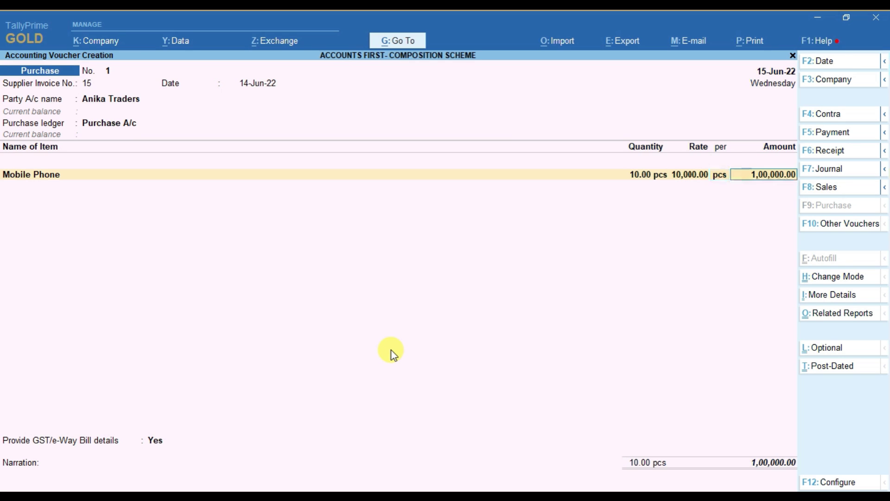
pyautogui.press('Return')
# Step: Add Cgst and Sgst ledger rows of 9,000 each
pyautogui.press('Return')
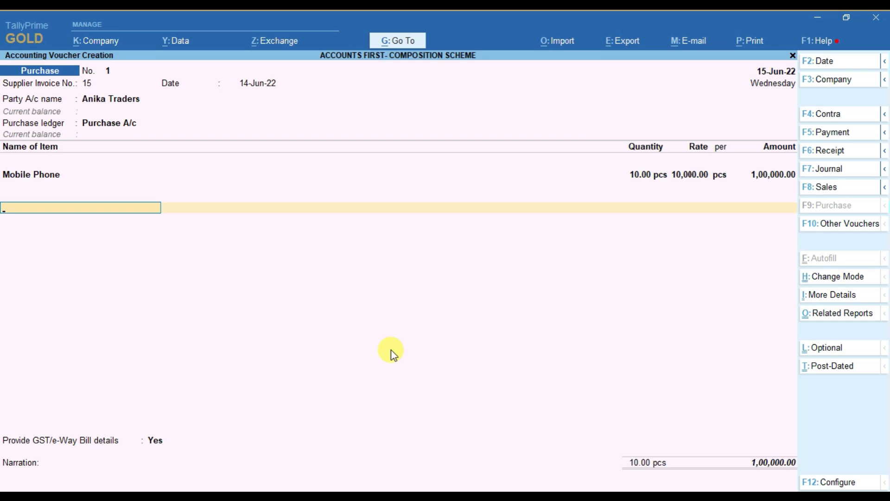
pyautogui.write('cg')
pyautogui.press('Return')
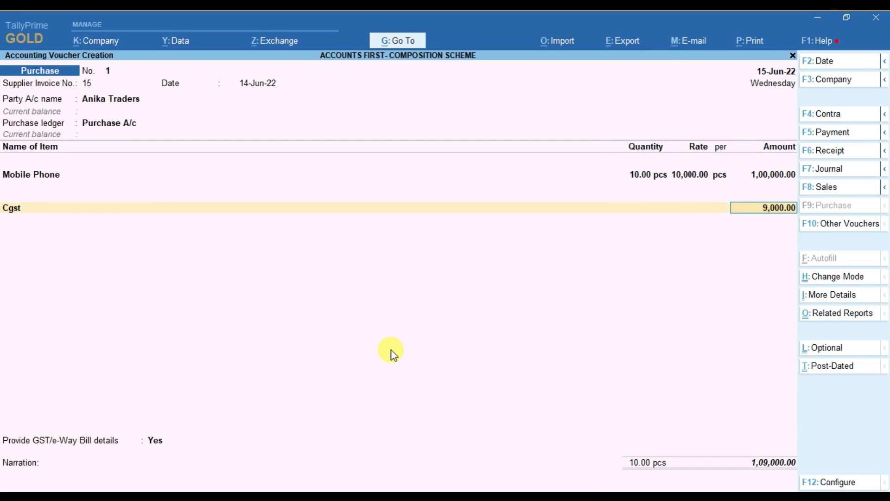
pyautogui.press('Return')
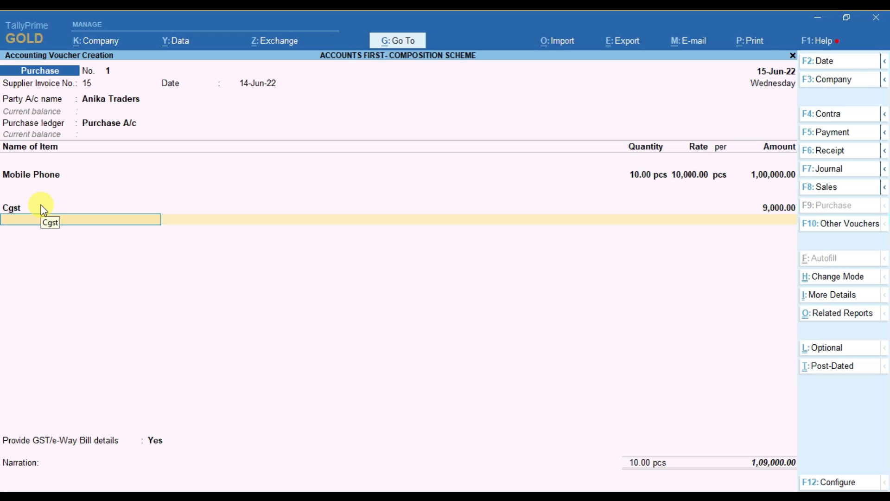
pyautogui.write('Sg')
pyautogui.press('Return')
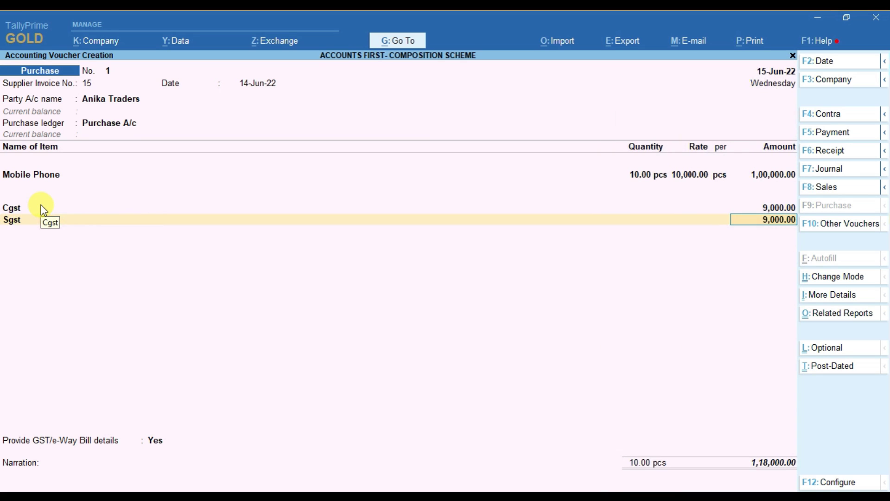
pyautogui.press('Return')
# Step: Add a Round Off ledger row, leaving its amount blank
pyautogui.write('Ro')
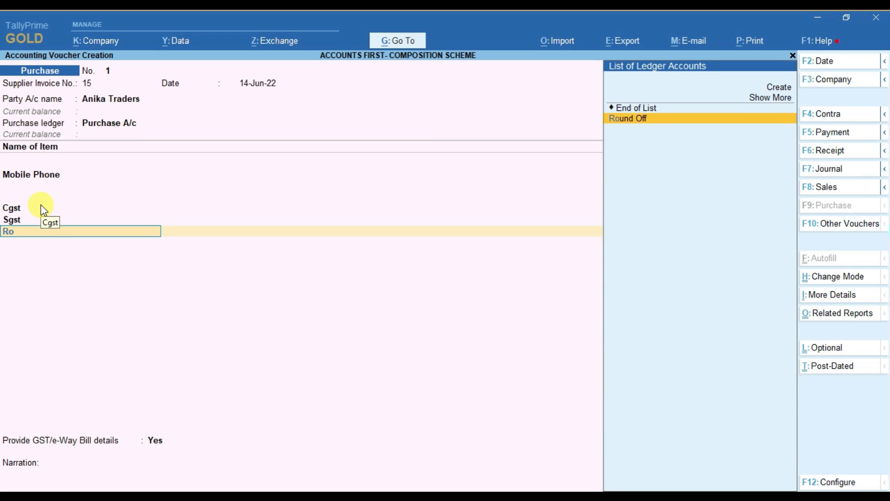
pyautogui.press('Return')
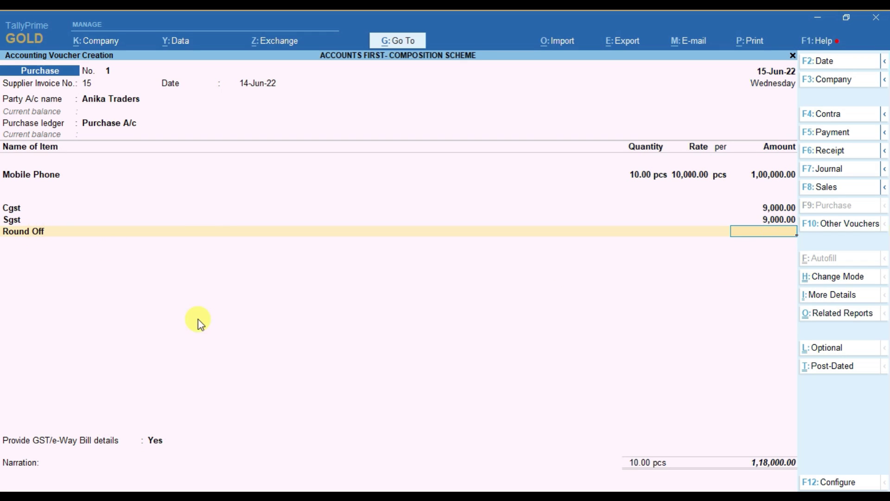
pyautogui.press('Return')
pyautogui.press('Return')
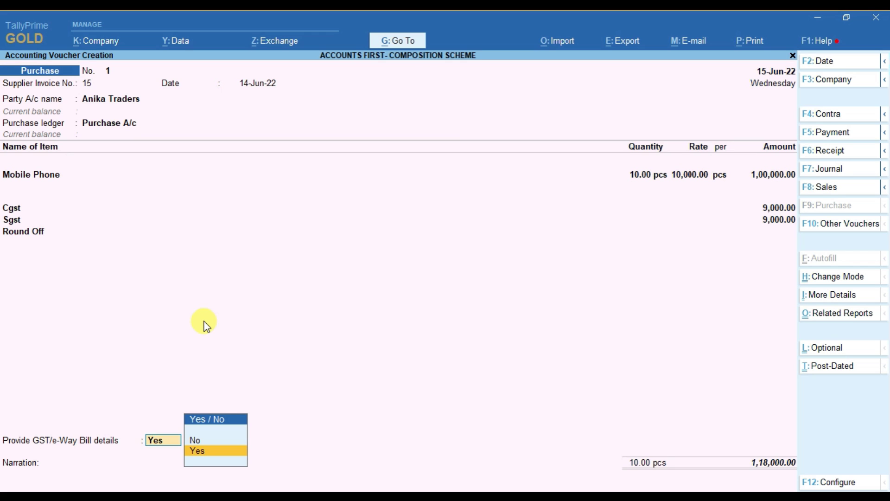
# Step: Decline GST/e-Way Bill details and record the 1,18,000 bill as a New Ref
pyautogui.press('Up')
pyautogui.press('Return')
pyautogui.press('Return')
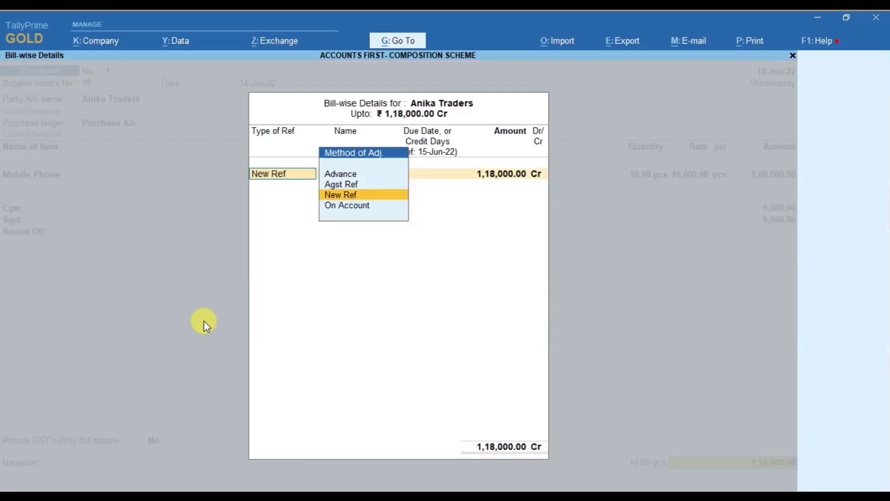
pyautogui.press('Return')
pyautogui.press('Return')
pyautogui.press('Return')
pyautogui.press('Return')
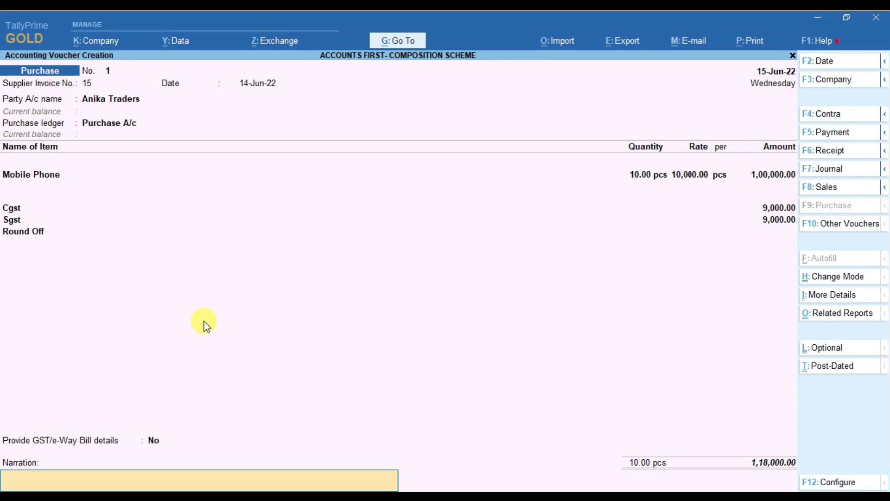
pyautogui.press('Return')
pyautogui.press('Escape')
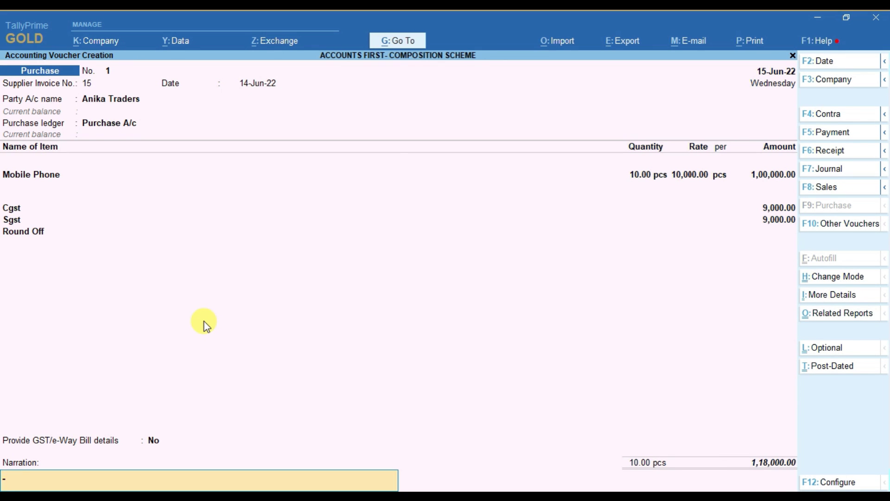
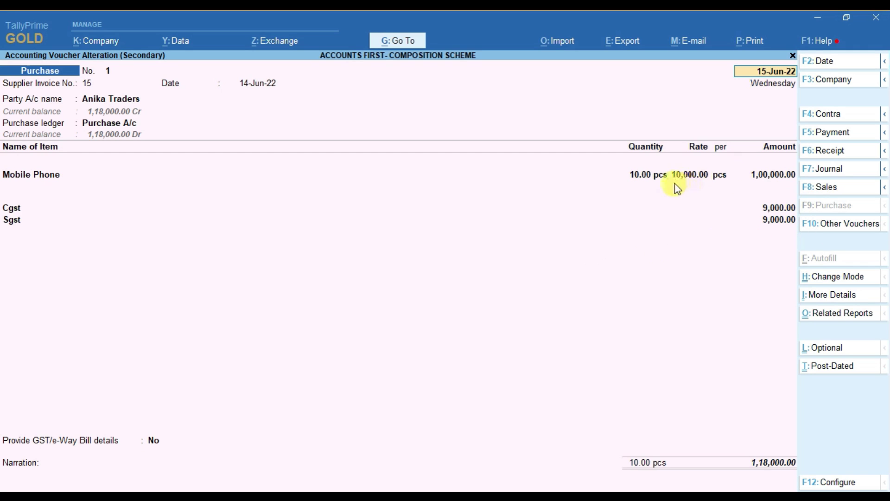
# Step: Change the Mobile Phone purchase quantity to 1 and accept the 11,800 voucher
pyautogui.click(638, 174)
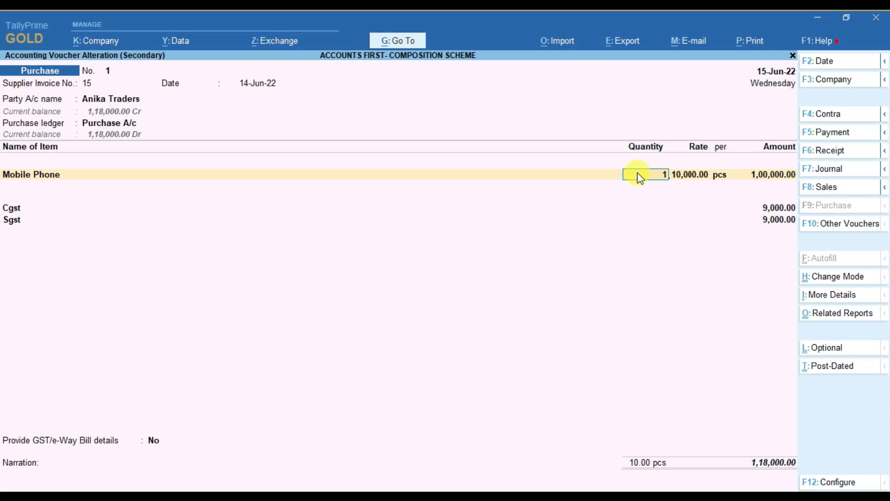
pyautogui.write('1')
pyautogui.press('Return')
pyautogui.press('Return')
pyautogui.press('Return')
pyautogui.press('Return')
pyautogui.press('Return')
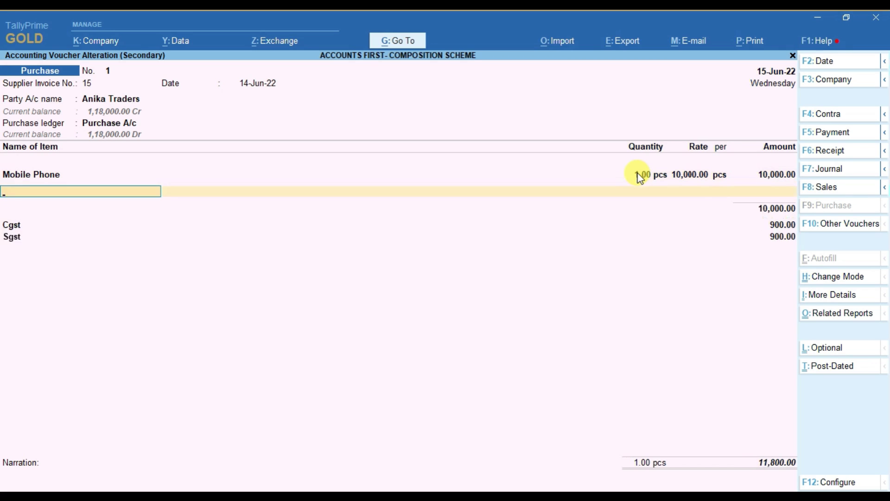
pyautogui.click(783, 222)
pyautogui.press('Return')
pyautogui.hotkey('ctrl', 'a')
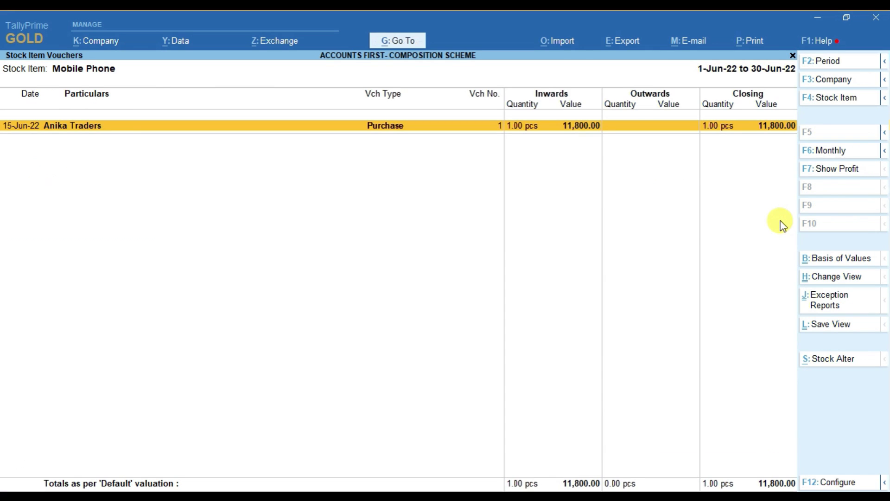
# Step: Verify the Mobile Phone Stock Summary and monthly summary show 1 pcs worth 11,800
pyautogui.press('Escape')
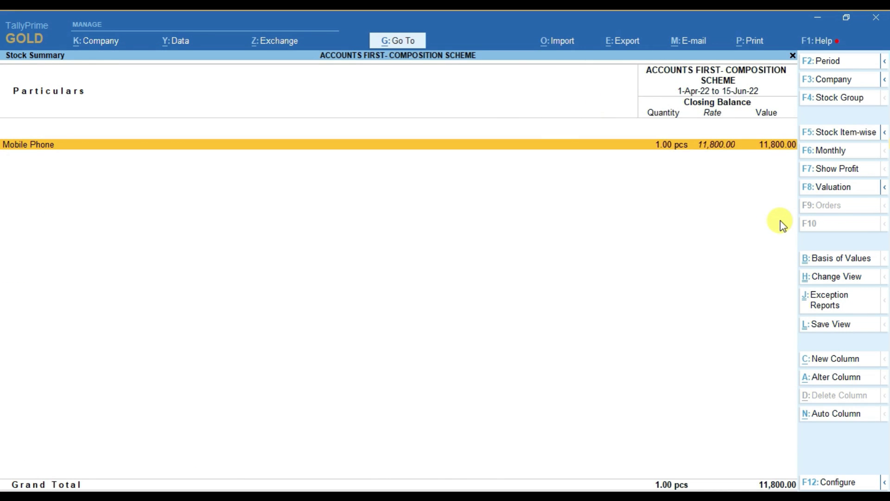
pyautogui.press('Escape')
pyautogui.press('Return')
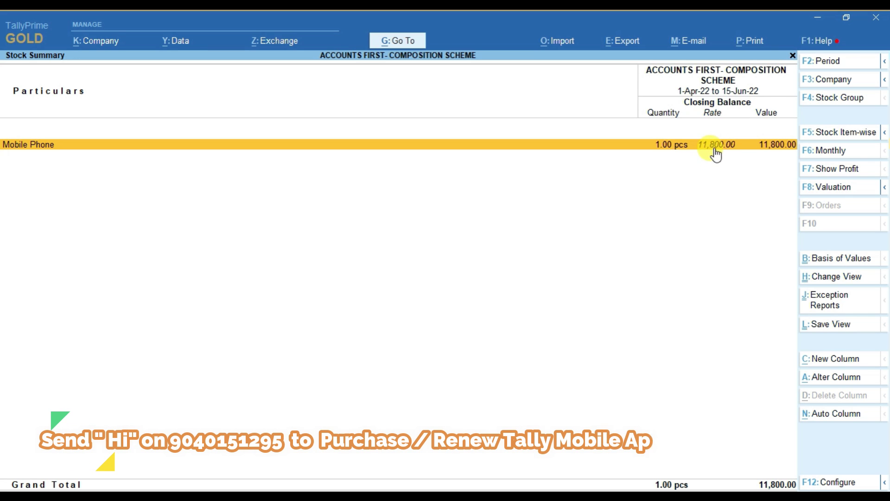
pyautogui.press('Return')
pyautogui.press('Return')
pyautogui.press('Return')
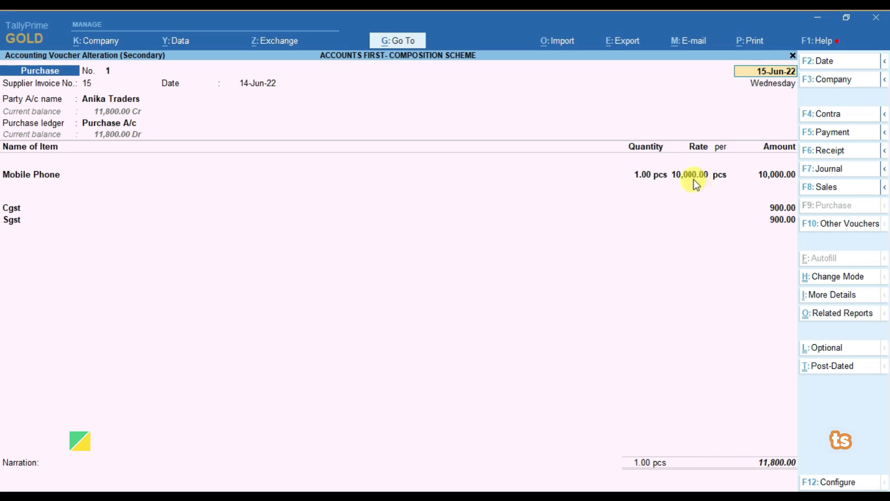
pyautogui.press('Escape')
pyautogui.press('Escape')
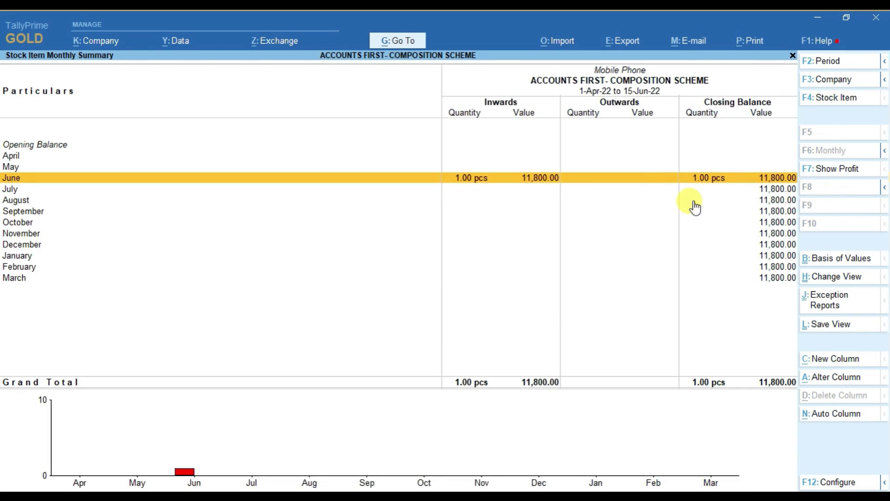
pyautogui.press('Escape')
pyautogui.press('Escape')
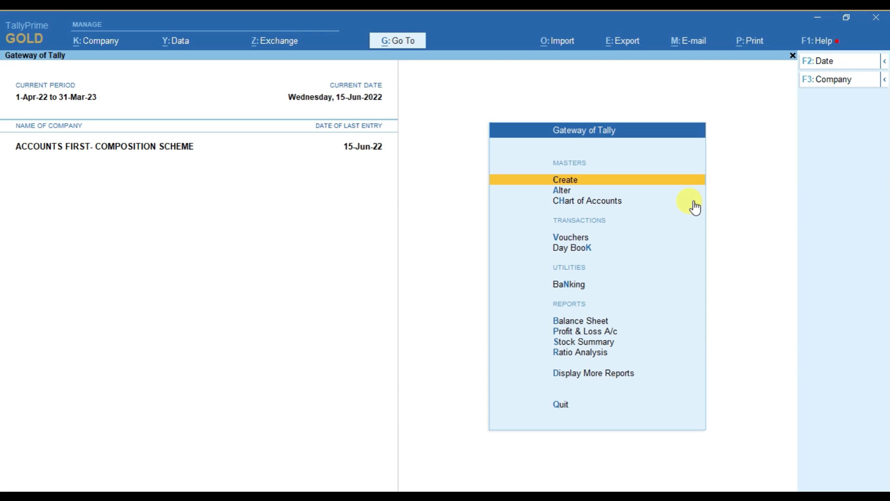
pyautogui.press('Down')
pyautogui.press('Down')
pyautogui.press('Down')
pyautogui.press('Down')
pyautogui.press('Down')
pyautogui.press('Down')
pyautogui.press('Down')
pyautogui.press('Down')
pyautogui.press('Down')
pyautogui.press('Down')
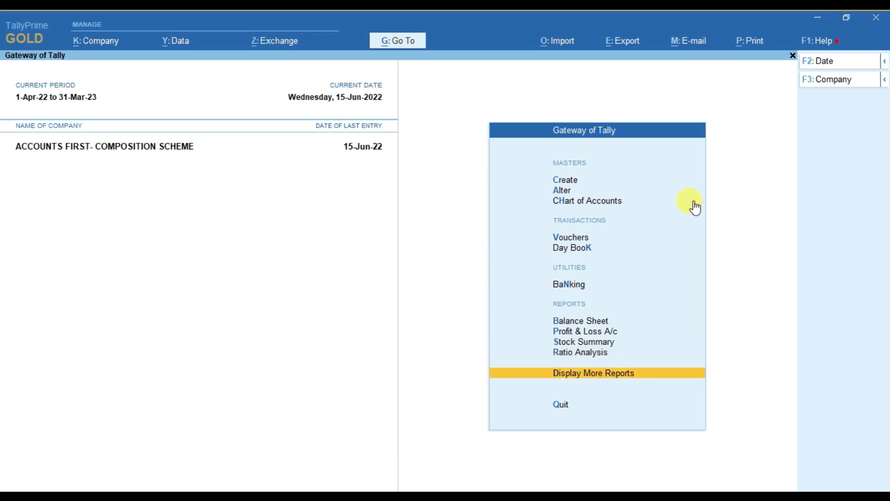
pyautogui.press('Return')
pyautogui.press('Down')
pyautogui.press('Down')
pyautogui.press('Down')
pyautogui.press('Down')
pyautogui.press('Down')
pyautogui.press('Down')
pyautogui.press('Down')
pyautogui.press('Down')
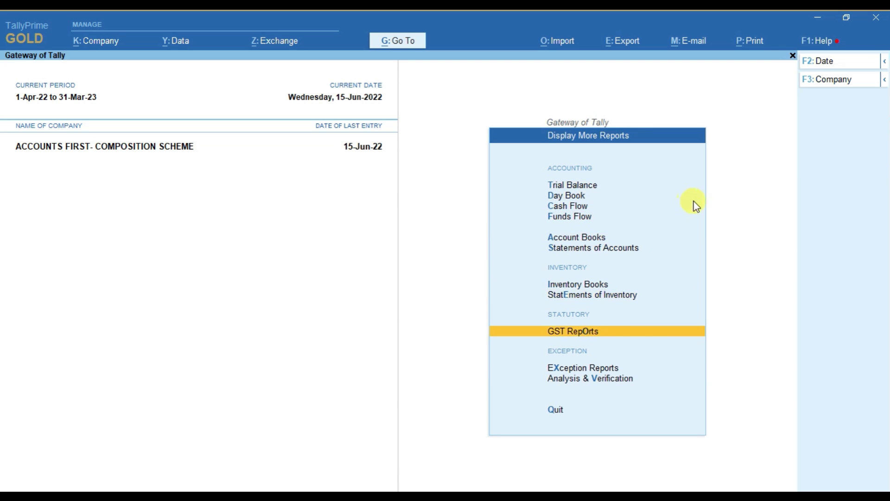
pyautogui.press('Return')
pyautogui.press('Down')
pyautogui.press('Up')
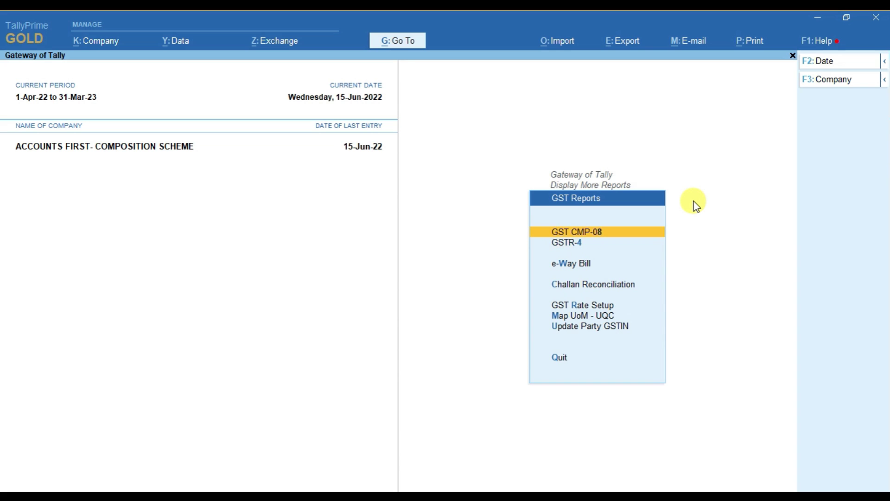
pyautogui.press('Down')
pyautogui.press('Up')
pyautogui.press('Return')
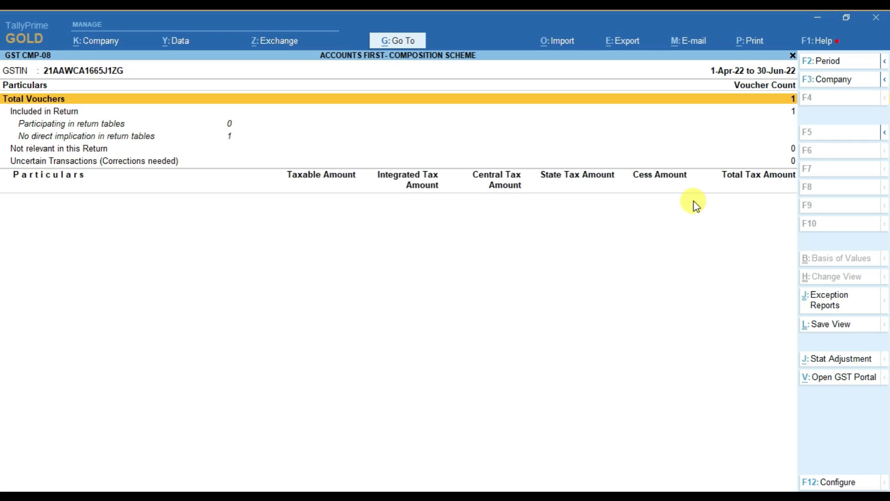
pyautogui.press('Down')
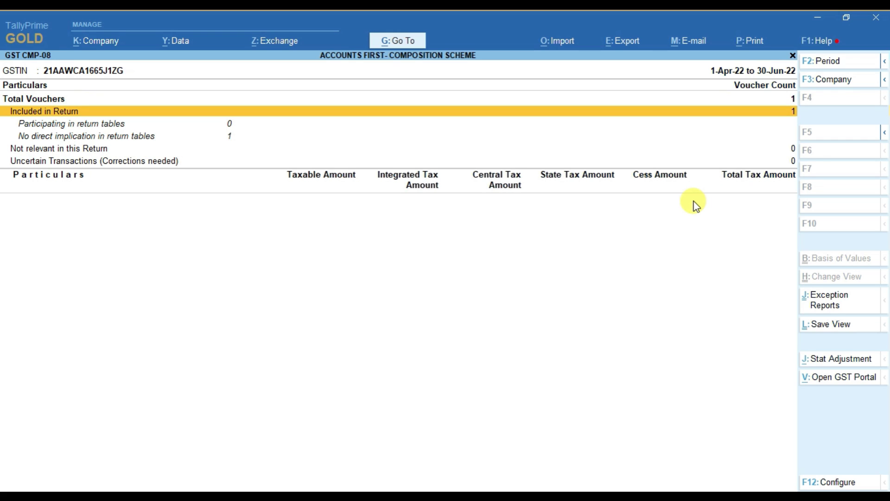
pyautogui.press('Down')
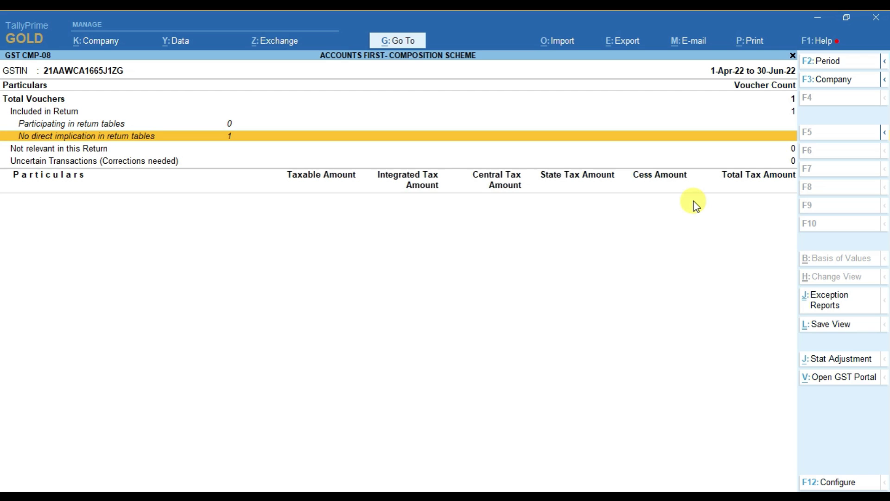
pyautogui.press('Down')
pyautogui.press('Down')
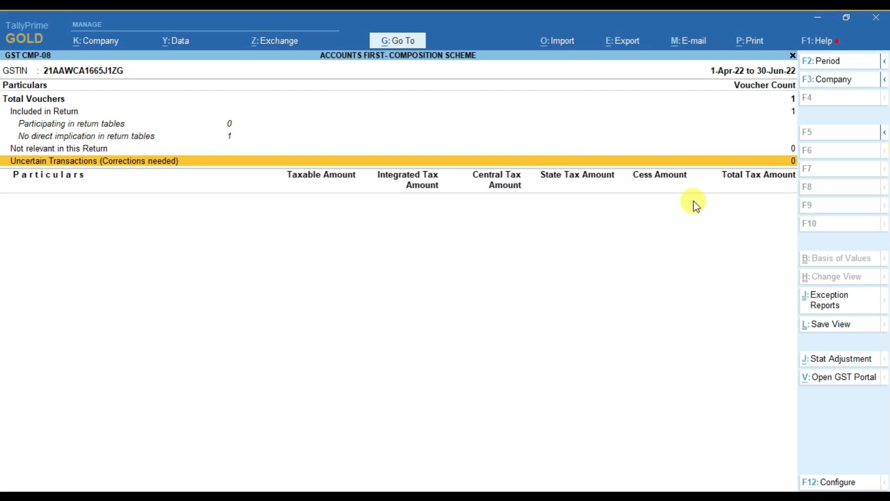
pyautogui.press('Escape')
pyautogui.press('Escape')
pyautogui.press('Escape')
pyautogui.press('Escape')
pyautogui.press('Escape')
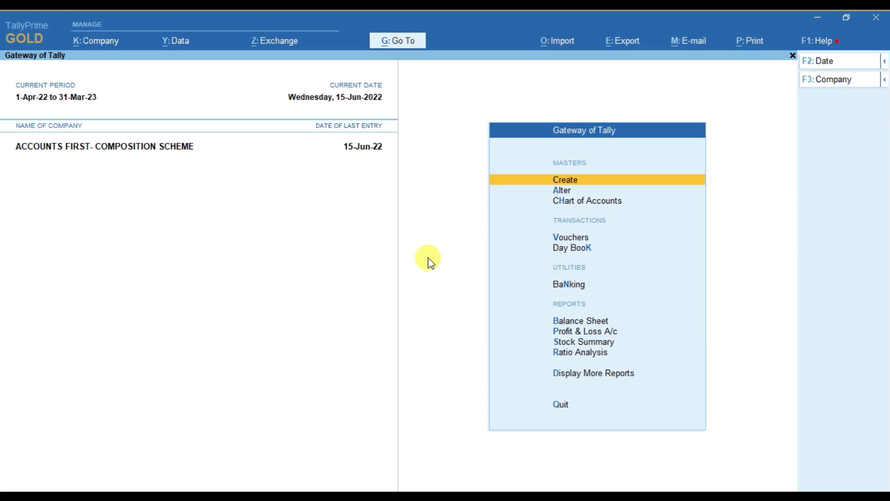
# Step: Start a new sales voucher (F8) with Cash as the party account
pyautogui.press('v')
pyautogui.press('F8')
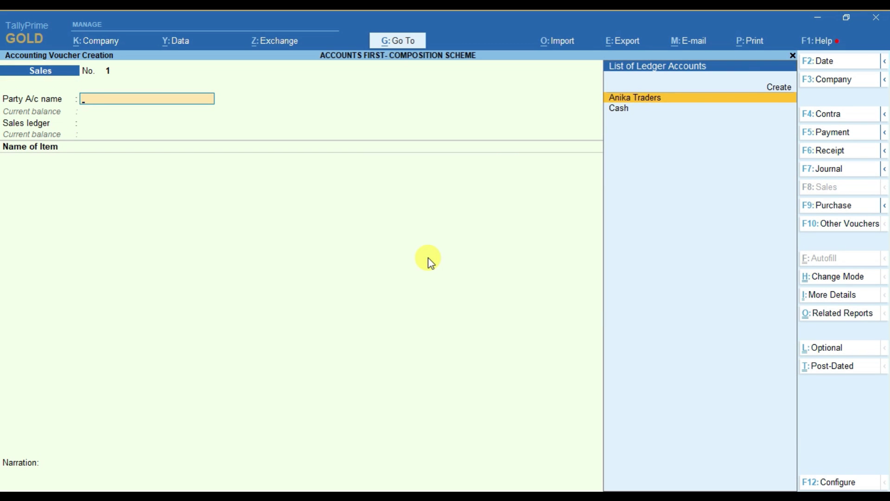
pyautogui.press('Down')
pyautogui.press('Return')
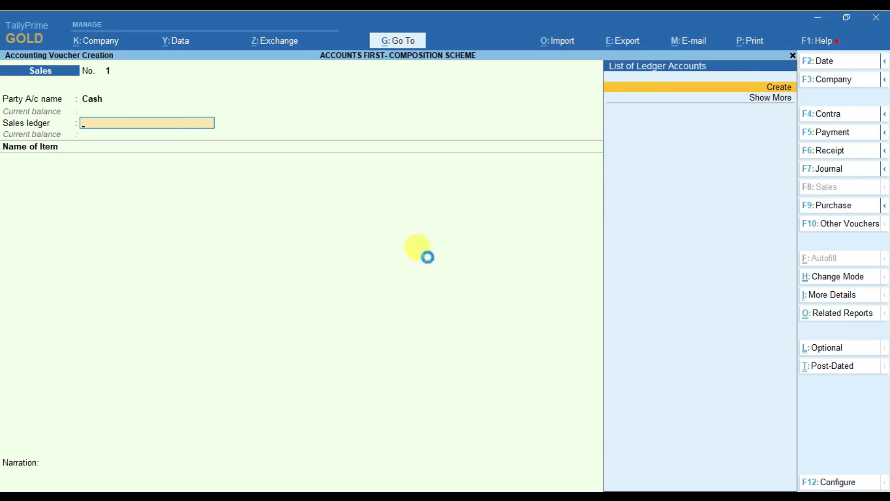
# Step: Create ledger 'Sales A/c' under Sales Accounts with Goods as type of supply
pyautogui.press('Return')
pyautogui.write('Sales A/c')
pyautogui.press('Return')
pyautogui.write('Sa')
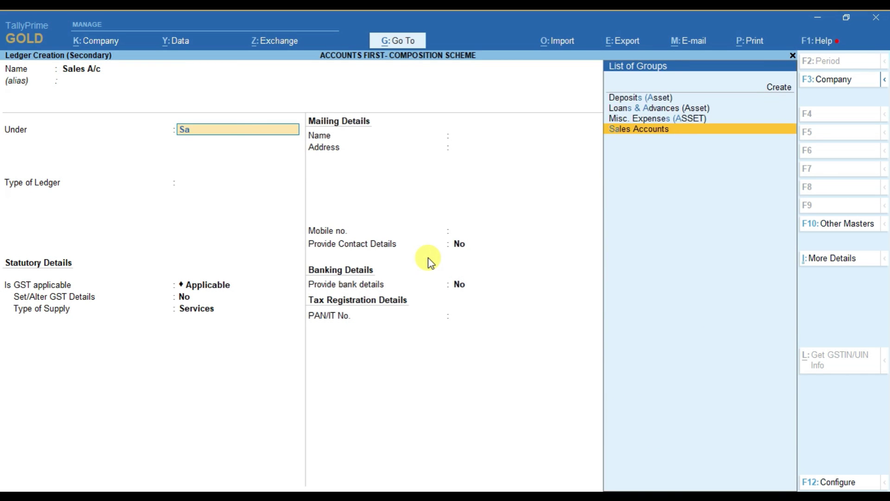
pyautogui.press('Return')
pyautogui.press('Return')
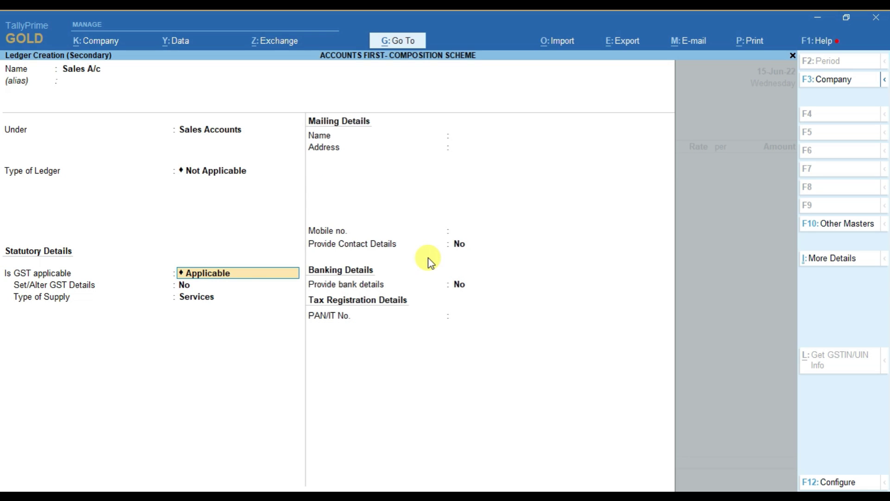
pyautogui.press('Return')
pyautogui.press('Return')
pyautogui.press('Up')
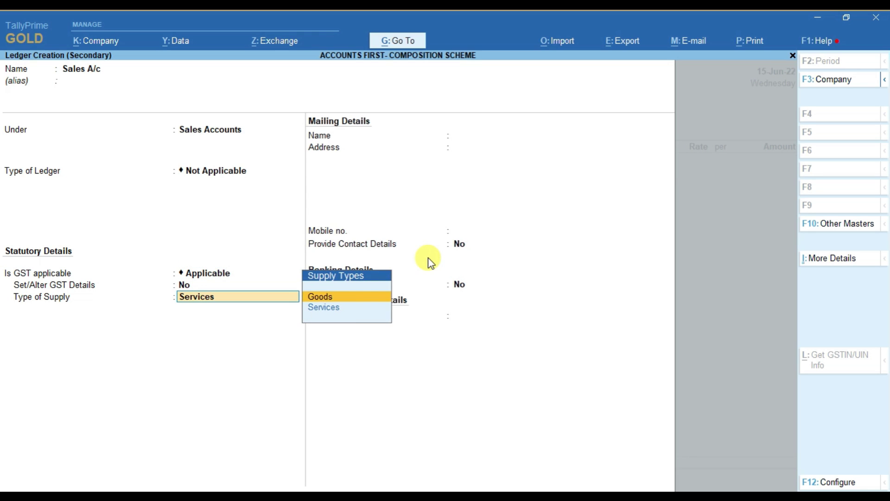
pyautogui.press('Return')
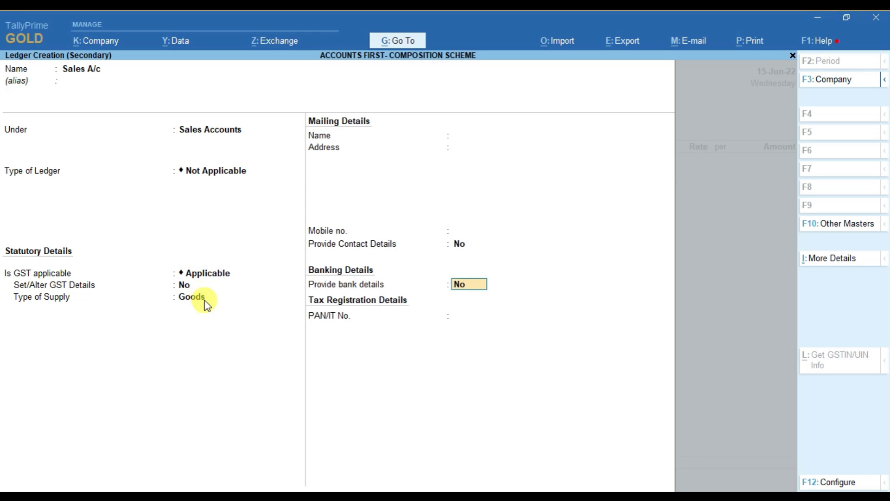
pyautogui.press('Return')
pyautogui.press('Return')
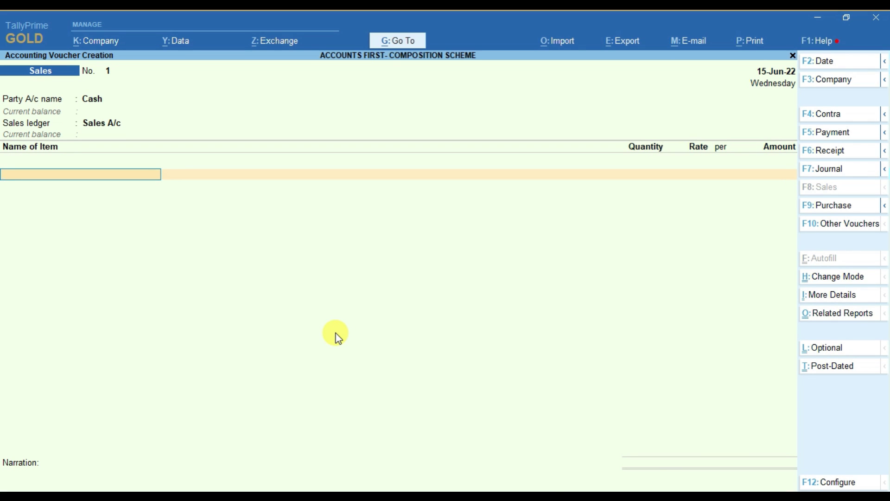
# Step: Sell 1 Mobile Phone at rate 15,000 and add a Cgst ledger line
pyautogui.press('Down')
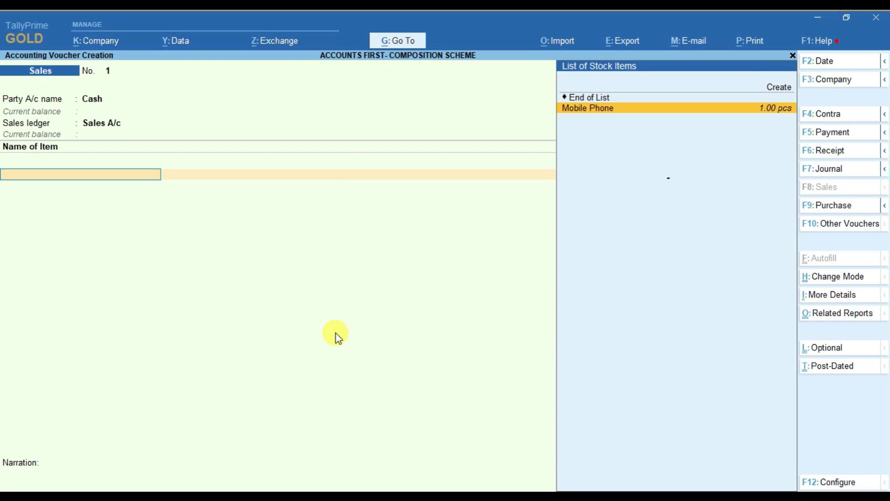
pyautogui.press('Return')
pyautogui.write('1')
pyautogui.press('Return')
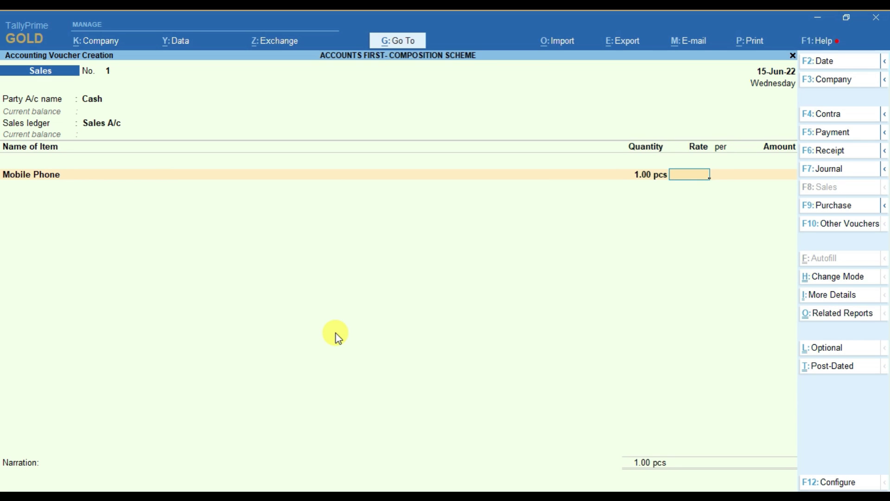
pyautogui.write('15000')
pyautogui.press('Return')
pyautogui.press('Return')
pyautogui.press('Return')
pyautogui.press('Return')
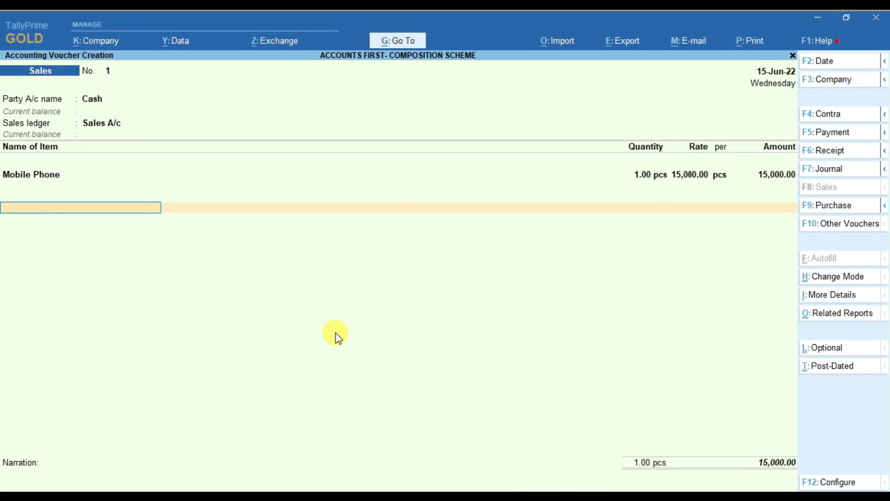
pyautogui.write('Cg')
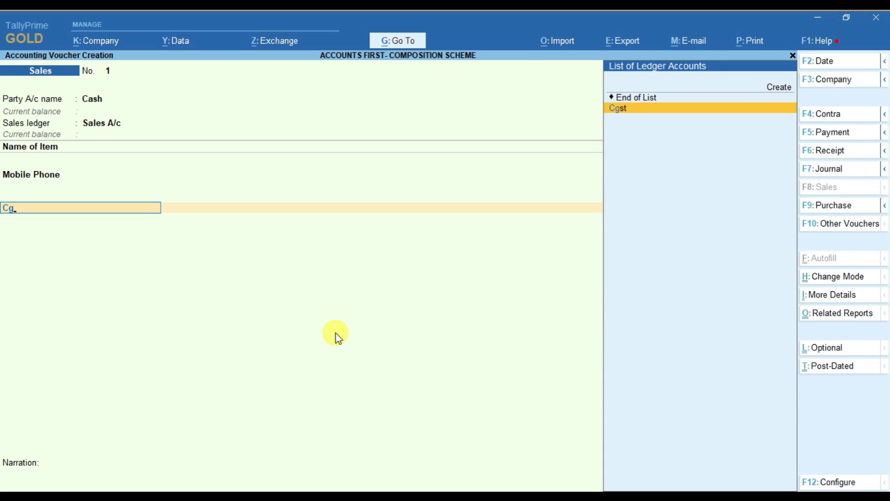
pyautogui.press('Return')
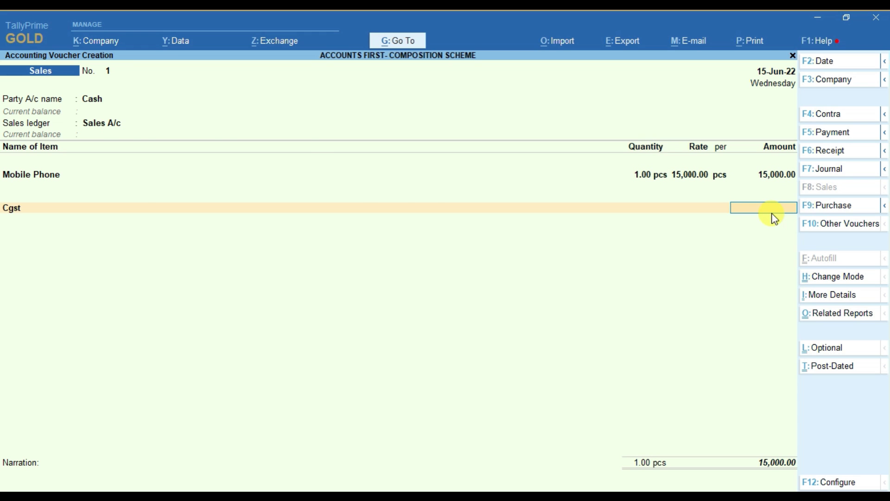
# Step: Review the company's GST details under F11 features without making changes
pyautogui.press('F11')
pyautogui.press('Down')
pyautogui.press('Down')
pyautogui.press('Down')
pyautogui.press('Down')
pyautogui.press('Down')
pyautogui.press('Down')
pyautogui.press('Down')
pyautogui.press('Down')
pyautogui.press('Down')
pyautogui.press('Down')
pyautogui.press('Down')
pyautogui.press('Down')
pyautogui.press('Down')
pyautogui.press('Return')
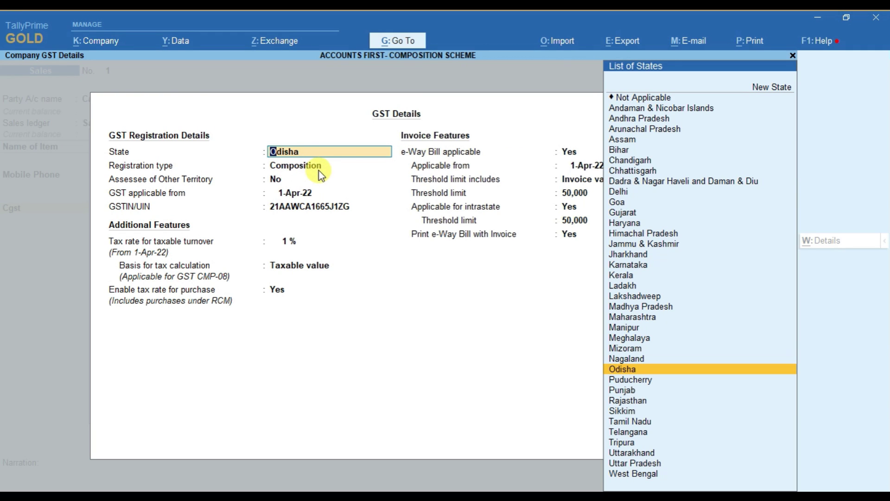
pyautogui.press('Escape')
pyautogui.press('y')
pyautogui.press('Escape')
pyautogui.press('y')
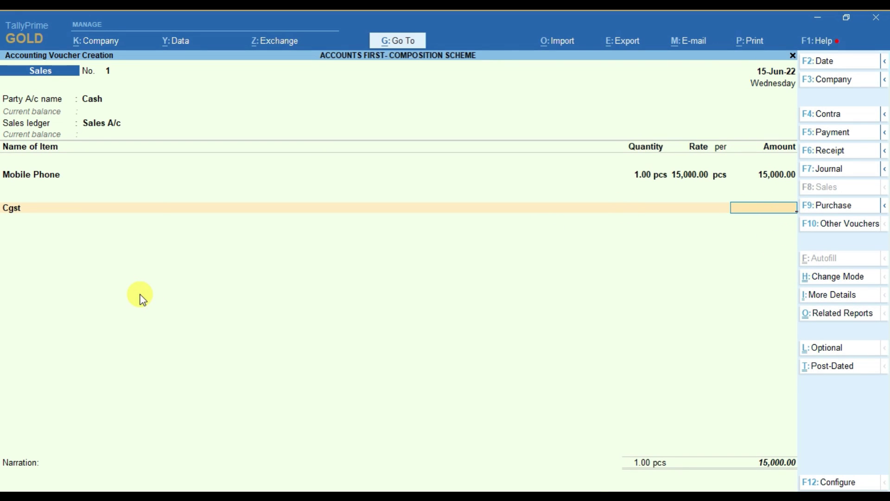
# Step: Remove the Cgst line using End of List and skip the narration
pyautogui.press('BackSpace')
pyautogui.press('Up')
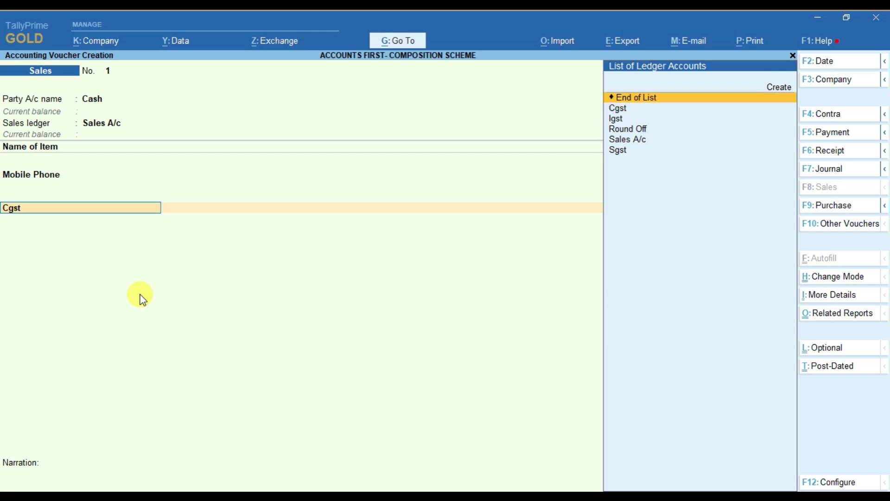
pyautogui.press('Return')
pyautogui.press('Return')
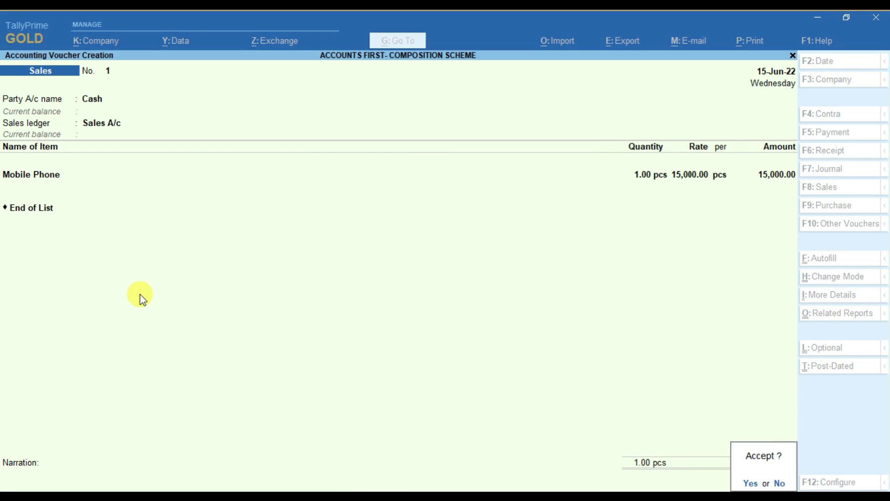
pyautogui.press('Return')
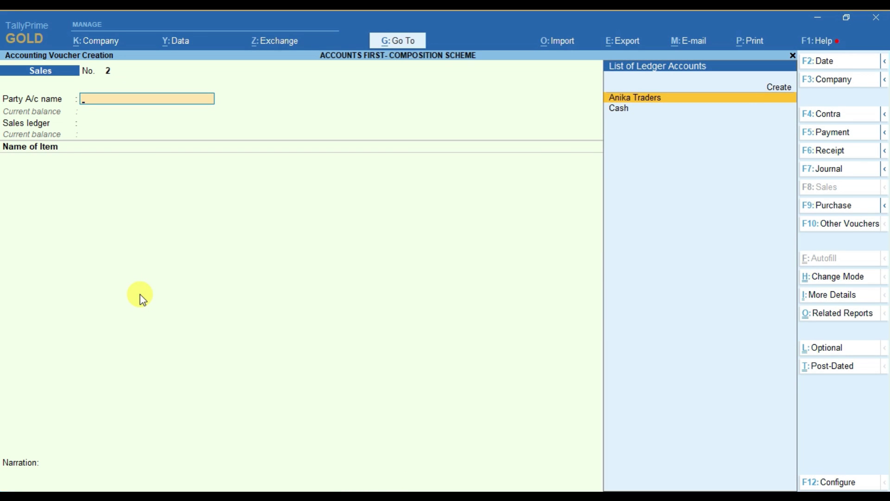
# Step: Reopen saved sales voucher No. 1 for review, then exit to the Gateway of Tally
pyautogui.press('pageup')
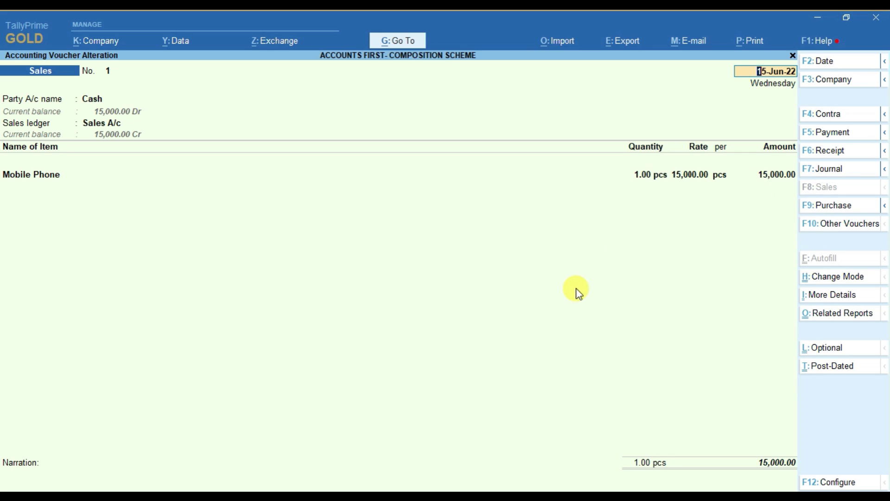
pyautogui.press('Escape')
pyautogui.press('Escape')
pyautogui.press('Up')
pyautogui.press('Up')
pyautogui.press('Up')
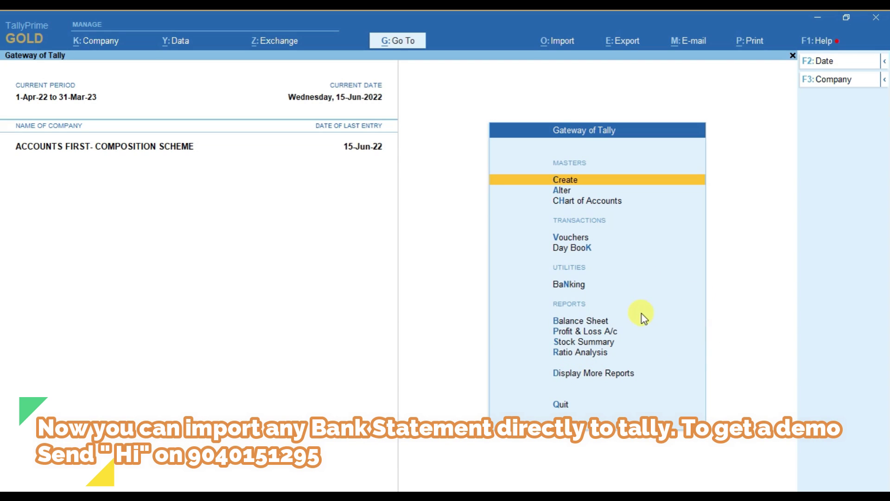
pyautogui.click(398, 44)
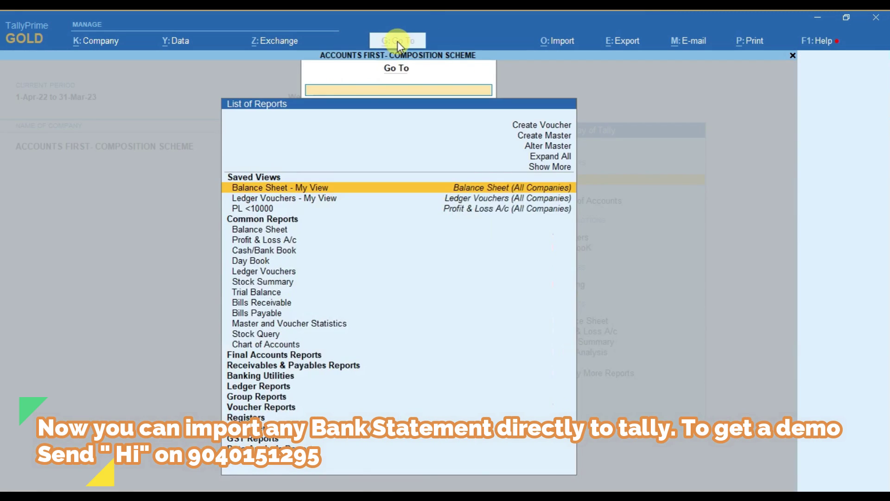
pyautogui.write('08')
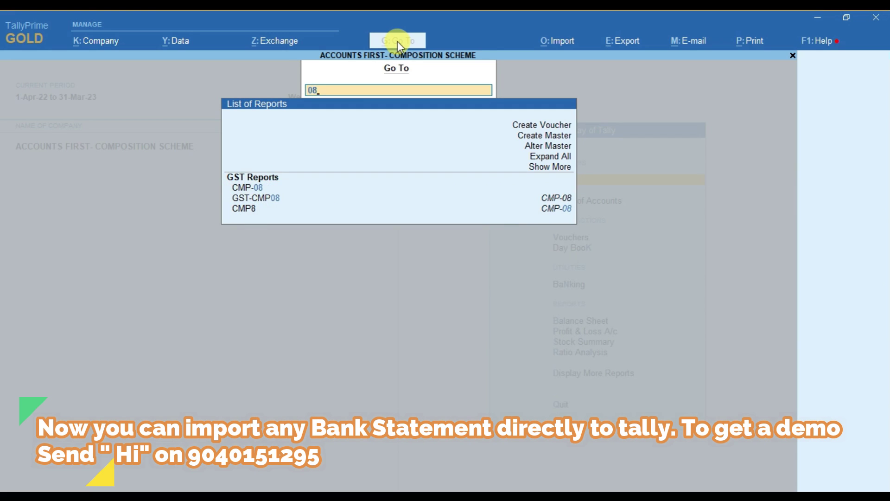
pyautogui.press('Down')
pyautogui.press('Up')
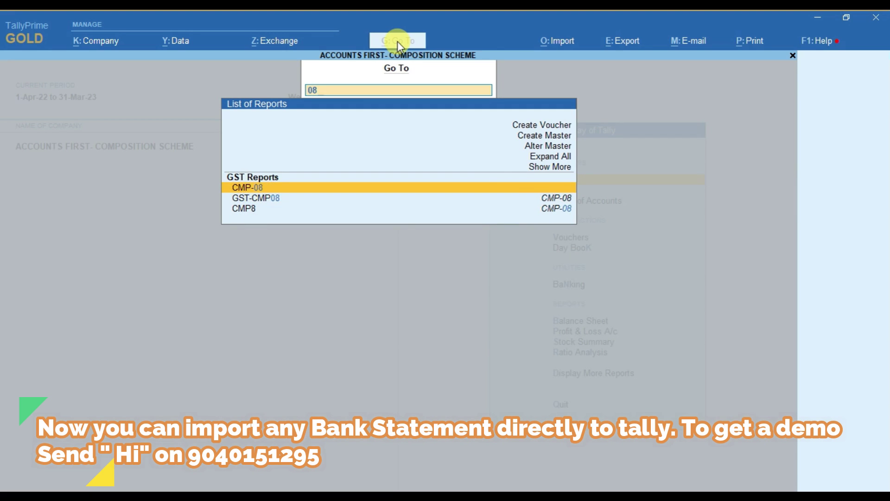
pyautogui.press('Return')
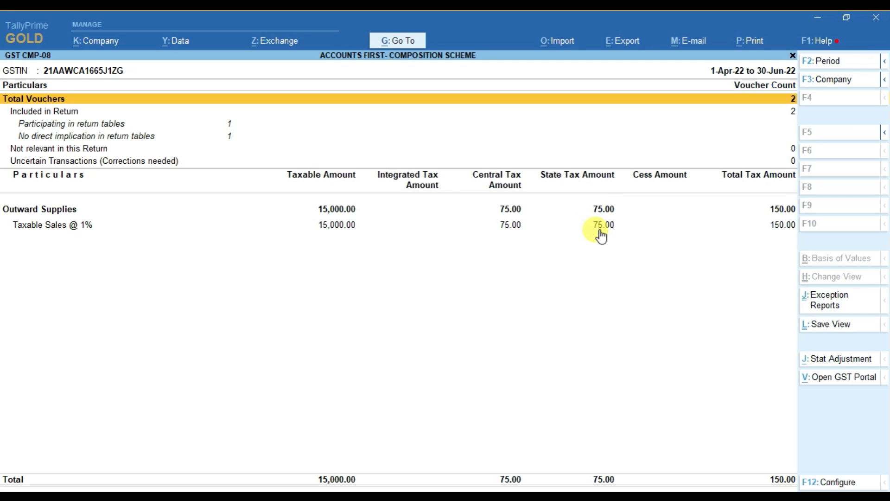
pyautogui.press('Down')
pyautogui.press('Down')
pyautogui.press('Down')
pyautogui.press('Down')
pyautogui.press('Down')
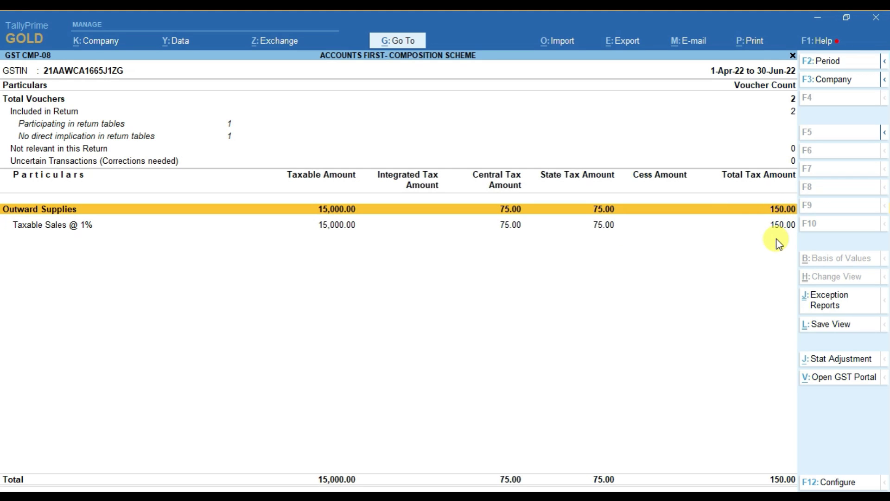
pyautogui.press('Escape')
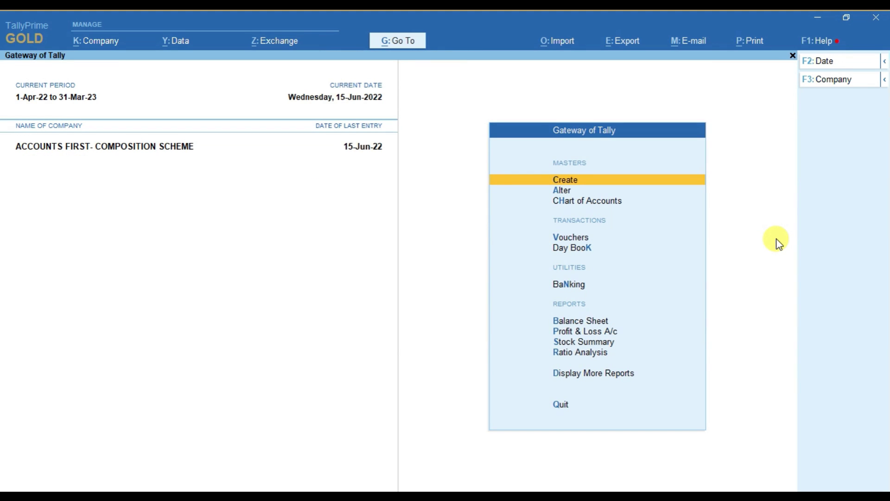